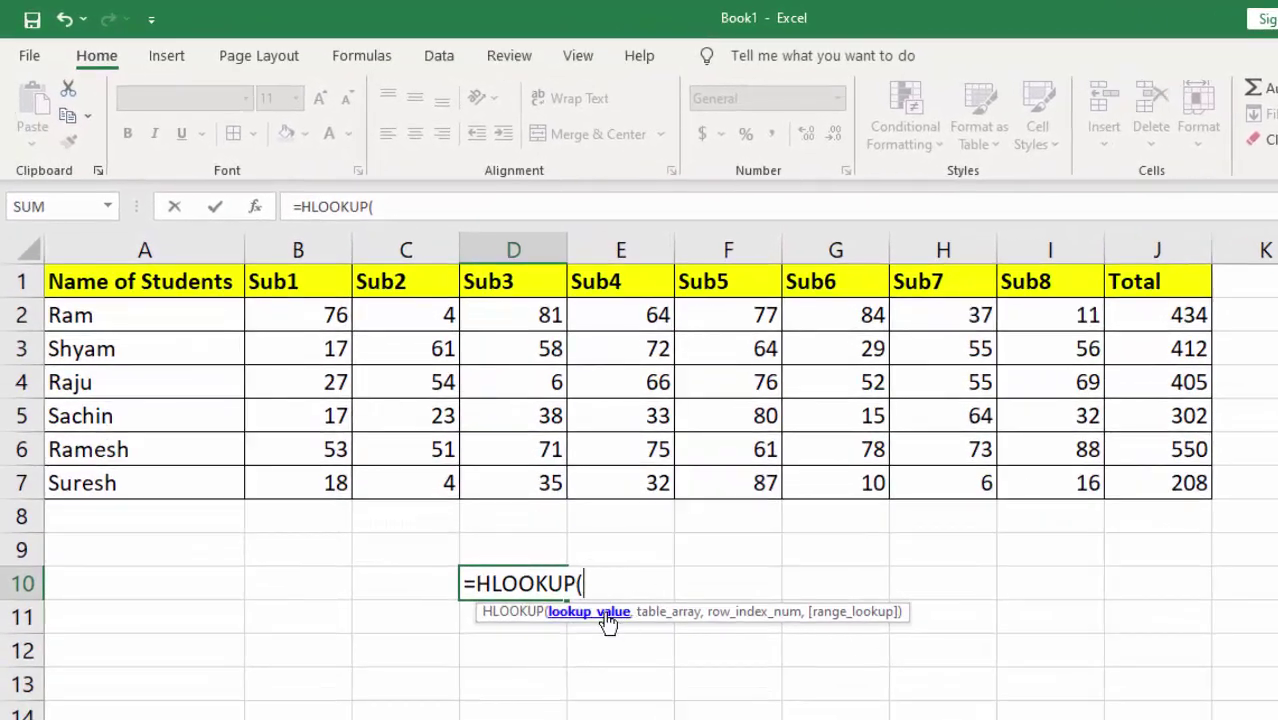
# Enter =HLOOKUP(J1,A1:J7,3,0) in C10 so it returns Shyam's Total of 412
pyautogui.press('BackSpace')
pyautogui.press('BackSpace')
pyautogui.press('BackSpace')
pyautogui.press('BackSpace')
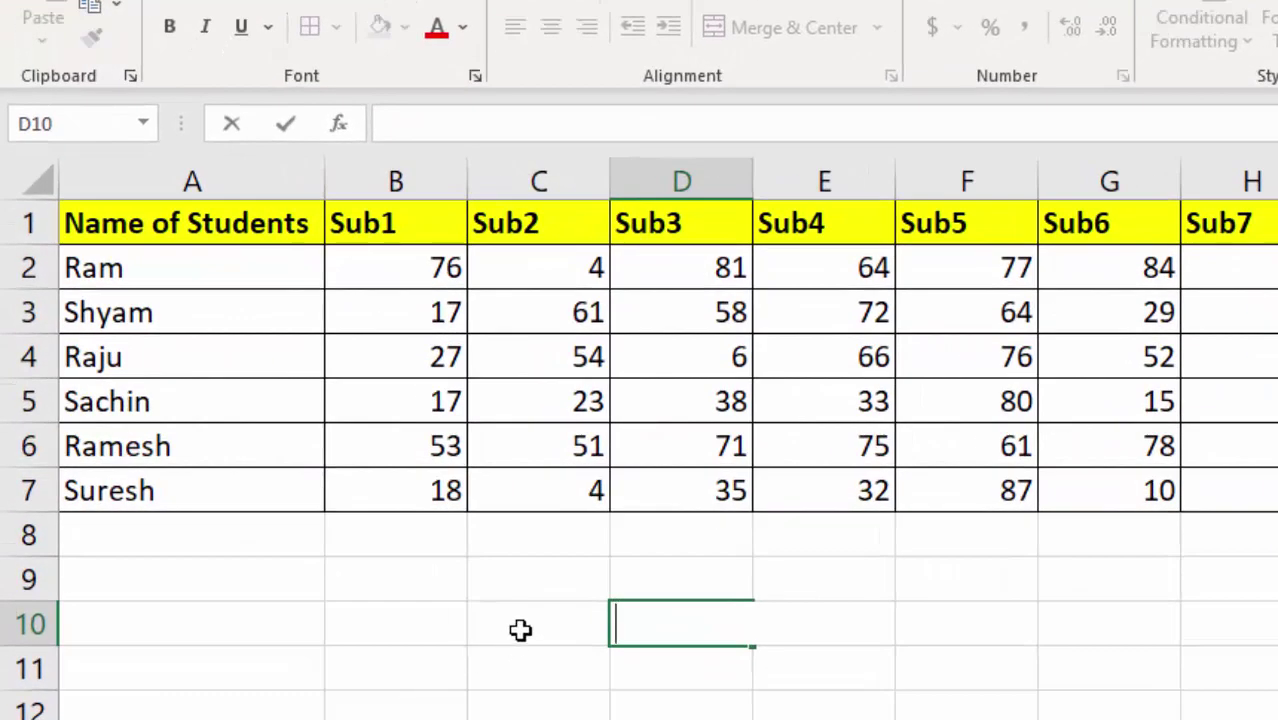
pyautogui.click(519, 629)
pyautogui.write('=h')
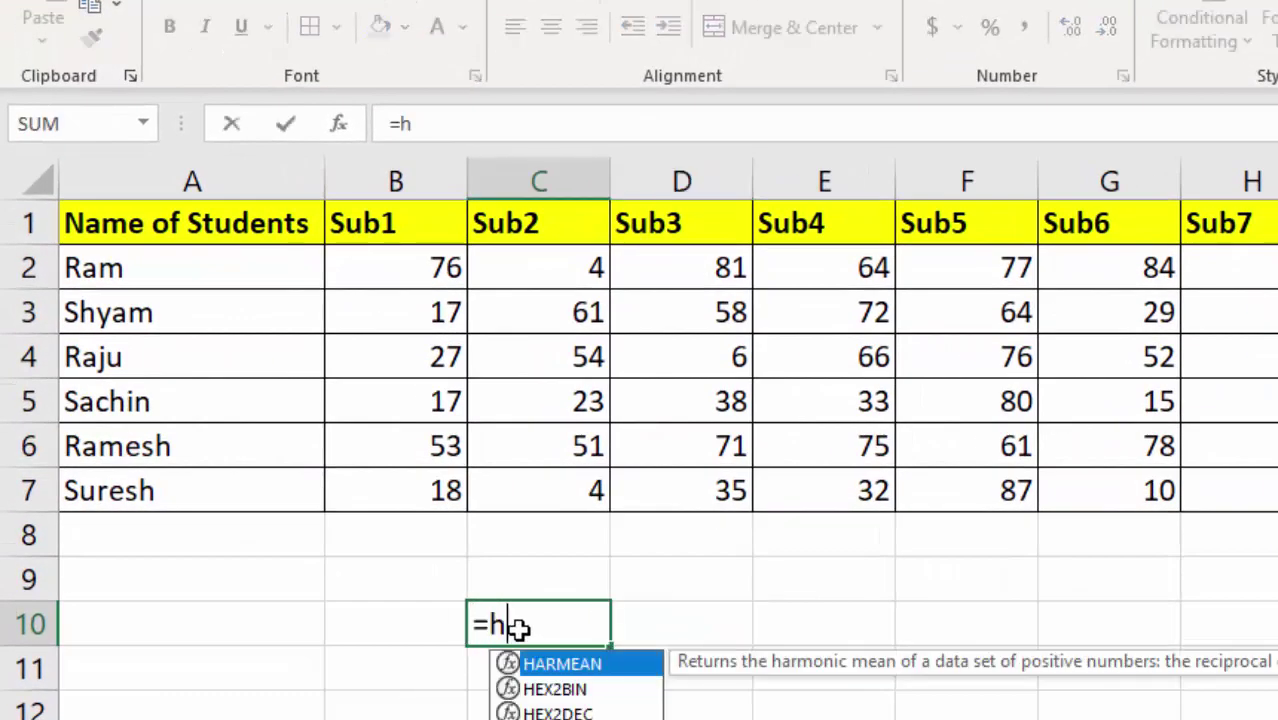
pyautogui.write('loo')
pyautogui.press('Tab')
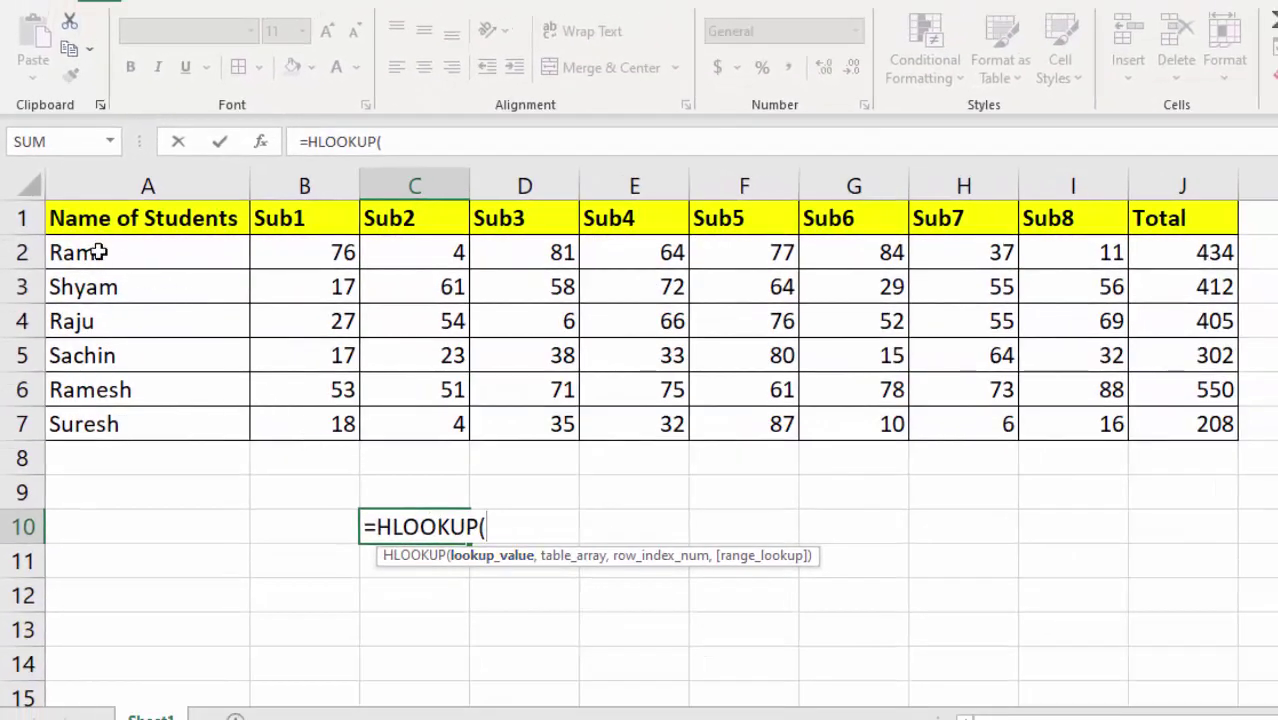
pyautogui.click(1170, 217)
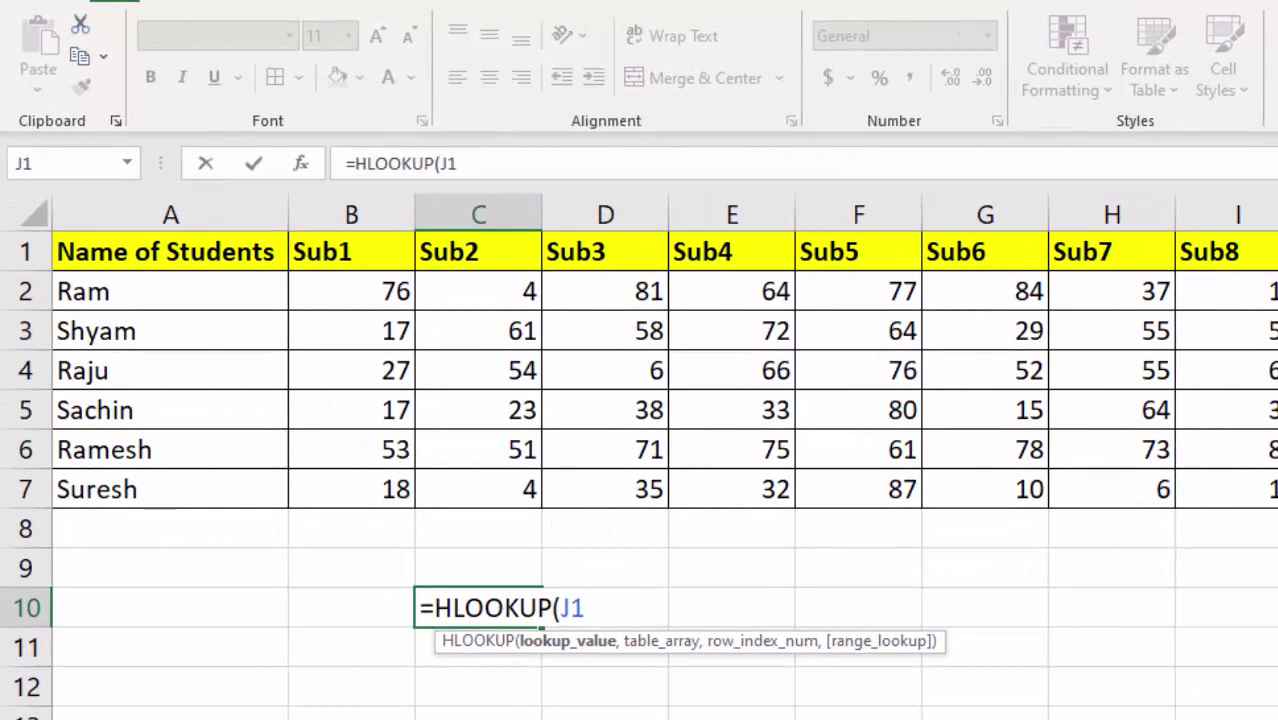
pyautogui.write(',')
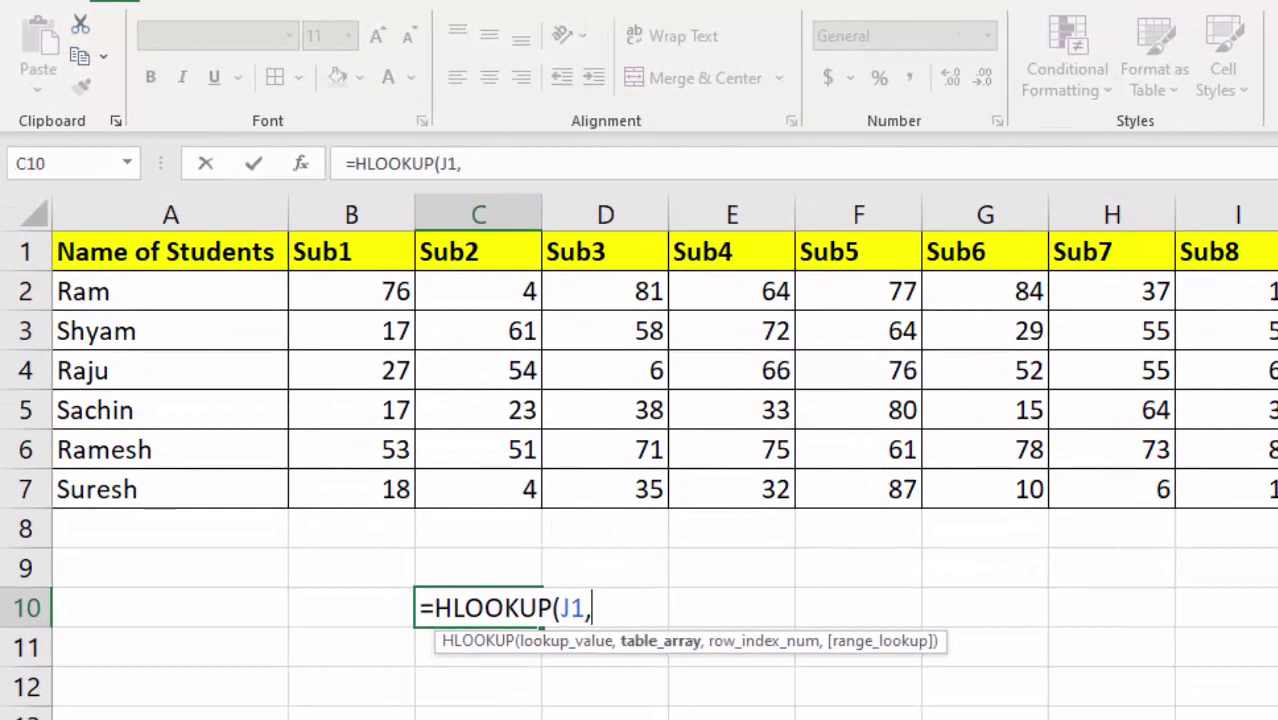
pyautogui.moveTo(222, 252); pyautogui.dragTo(1163, 423)
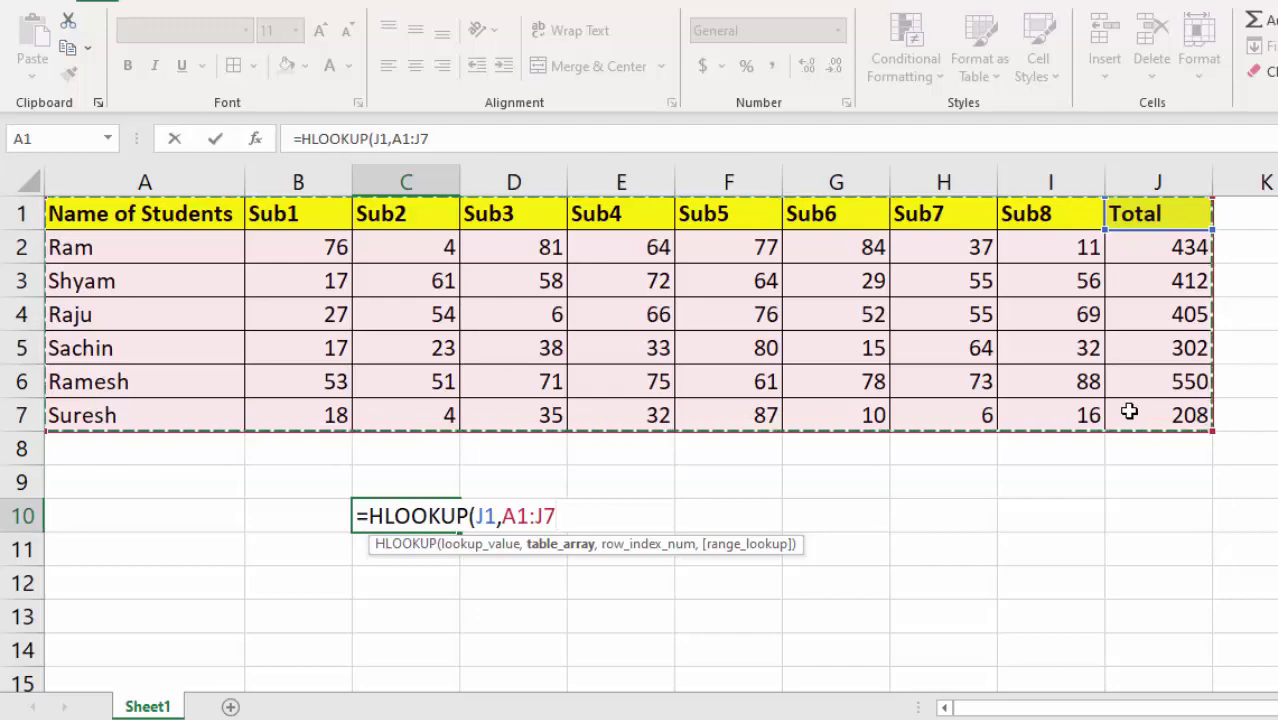
pyautogui.write(',3')
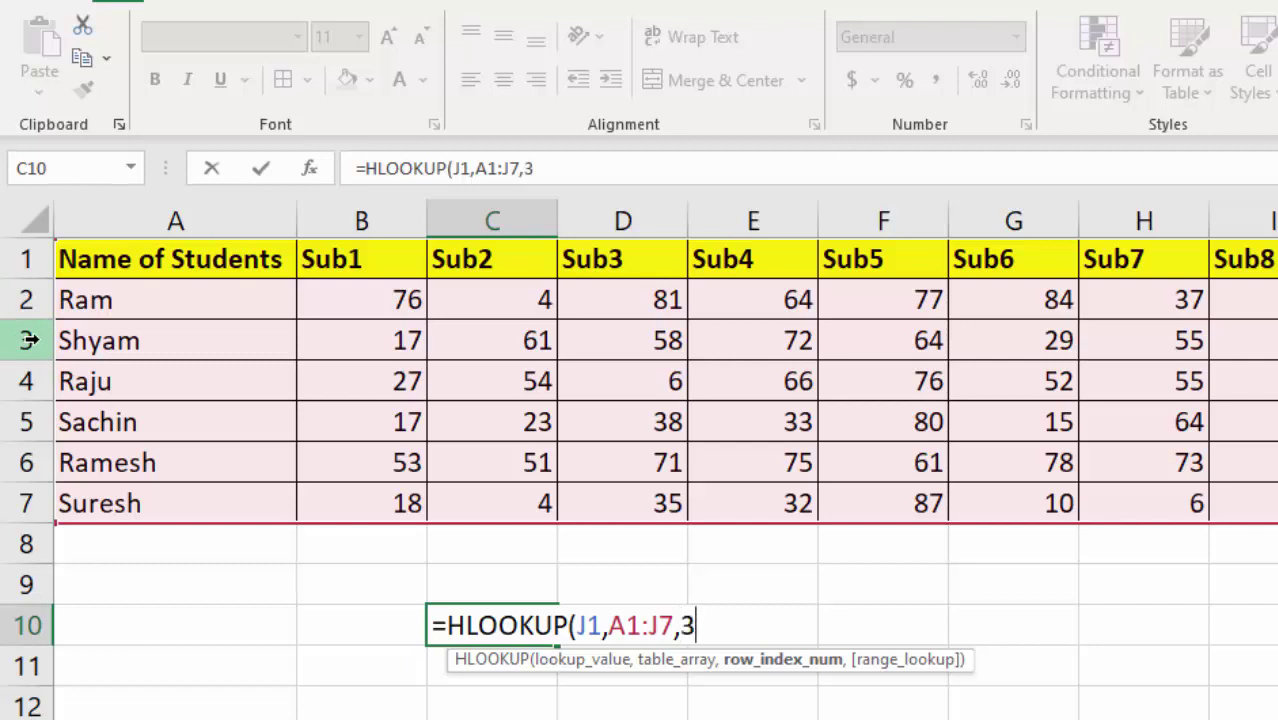
pyautogui.write(',09')
pyautogui.press('BackSpace')
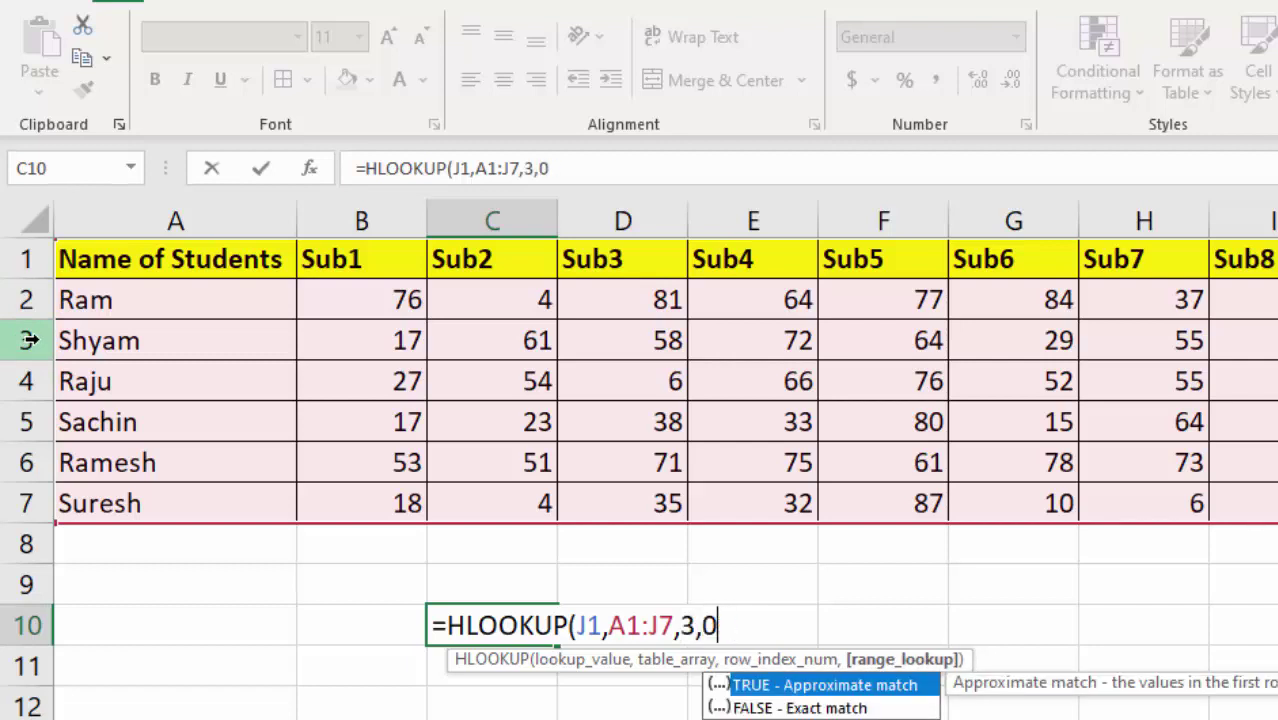
pyautogui.write(')')
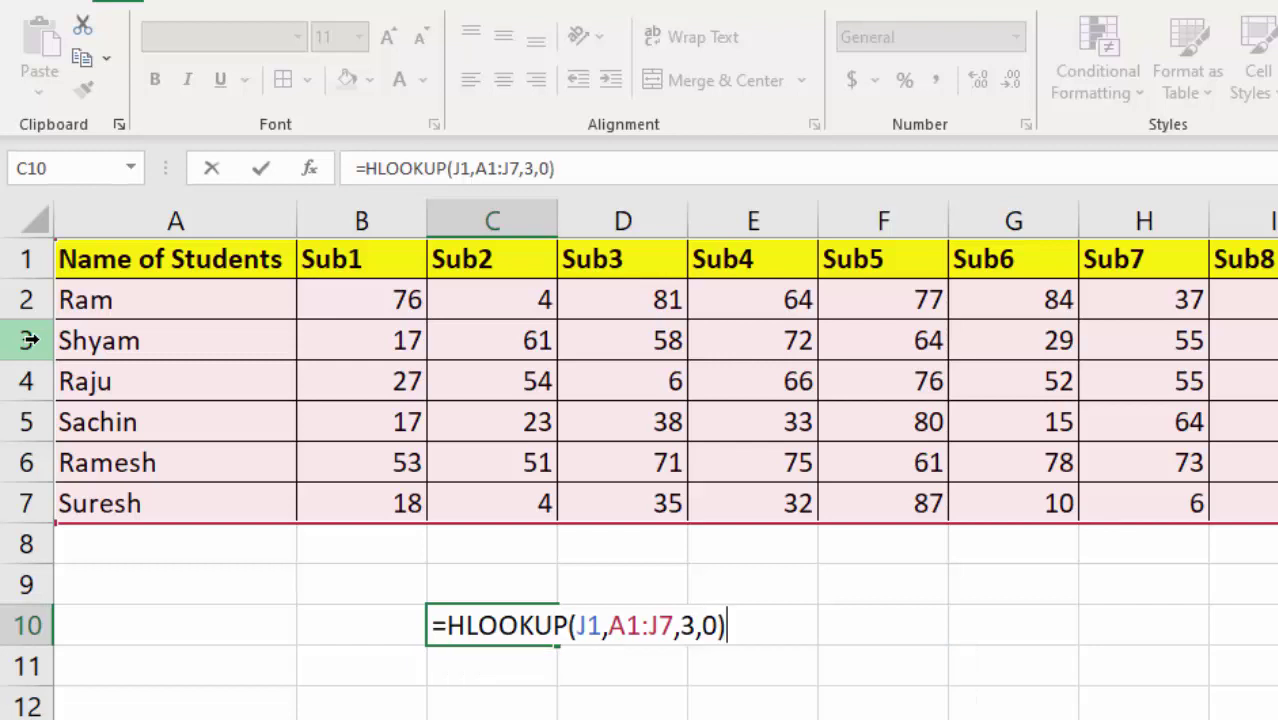
pyautogui.press('Return')
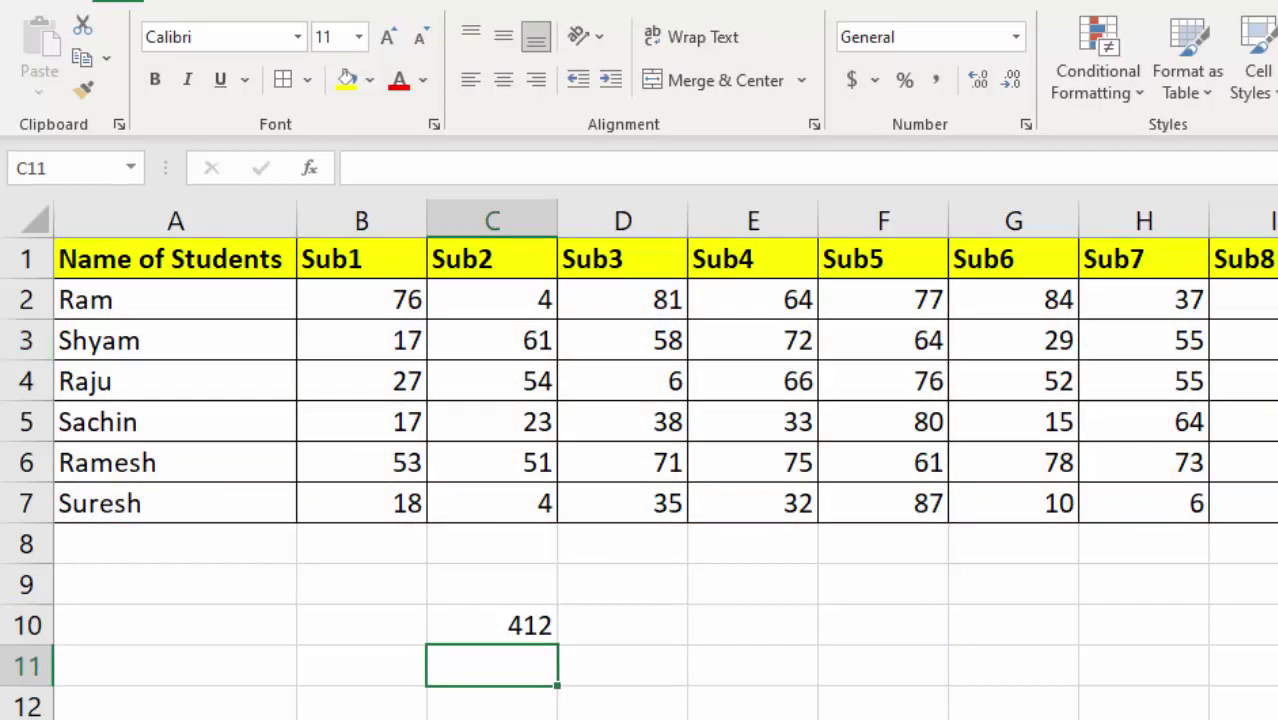
# Fill Shyam's name in A3 yellow and his 412 total in J3 light green
pyautogui.click(451, 625)
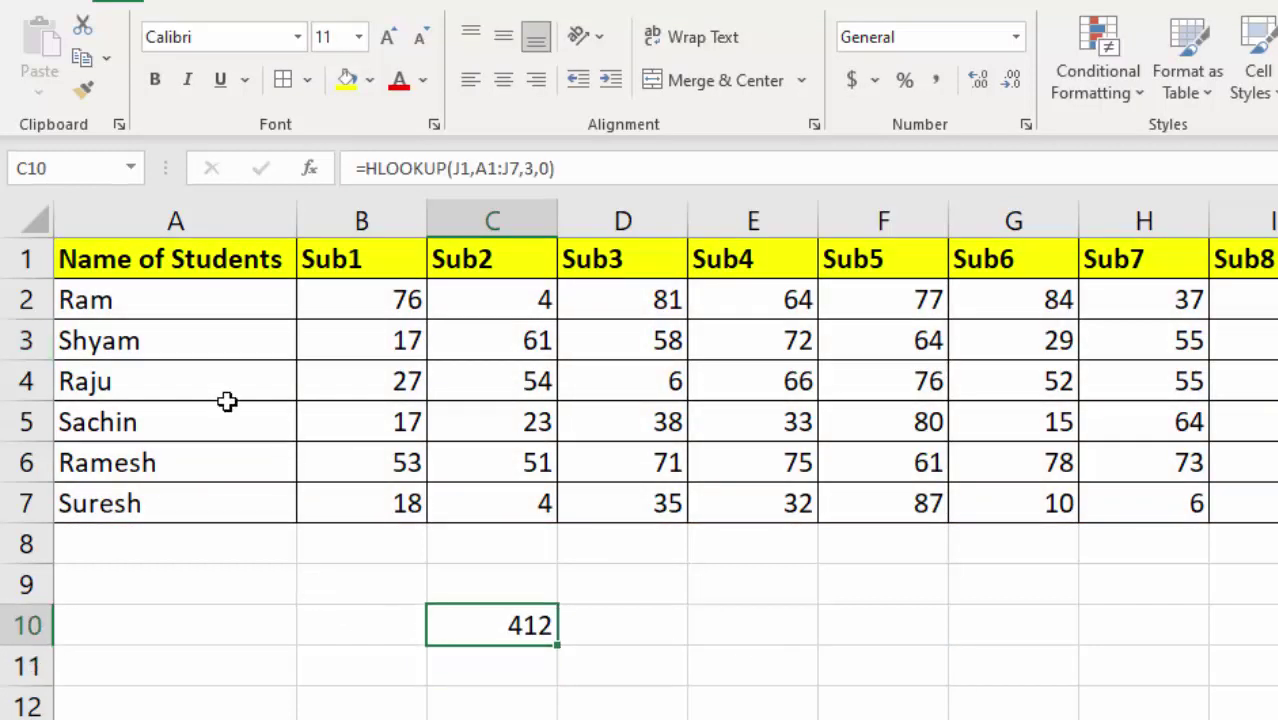
pyautogui.click(242, 334)
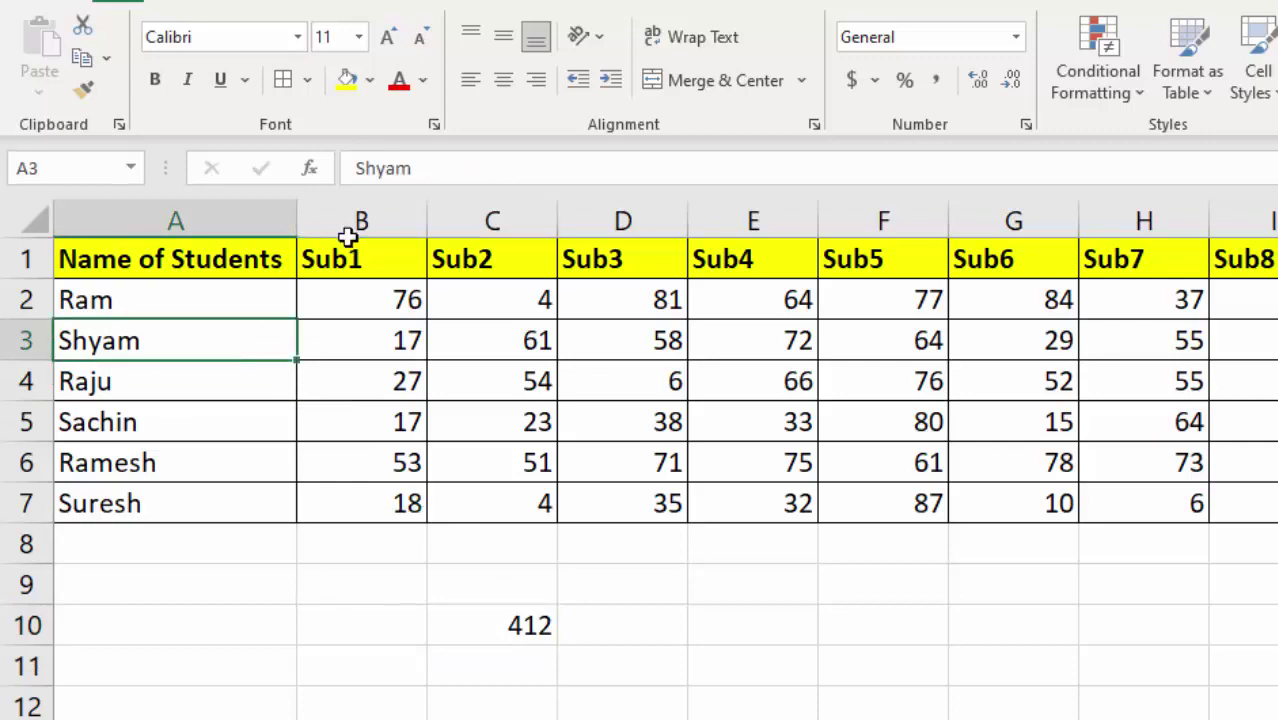
pyautogui.click(345, 80)
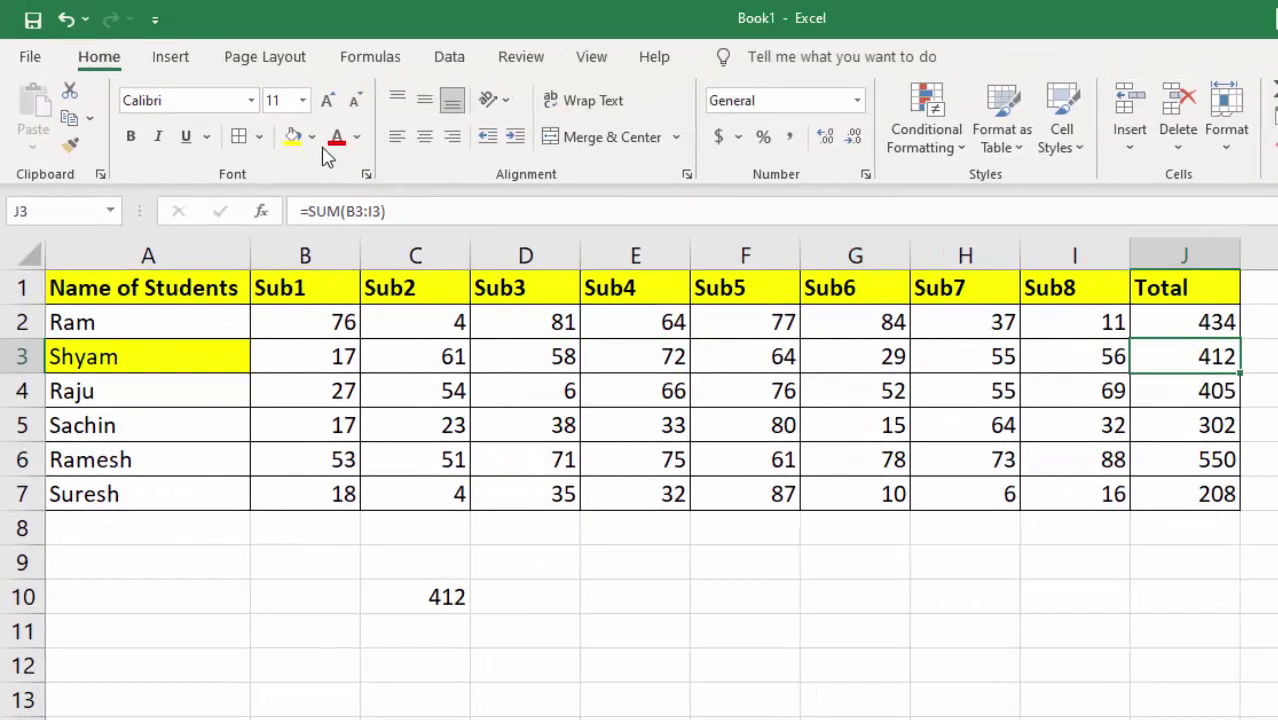
pyautogui.click(312, 137)
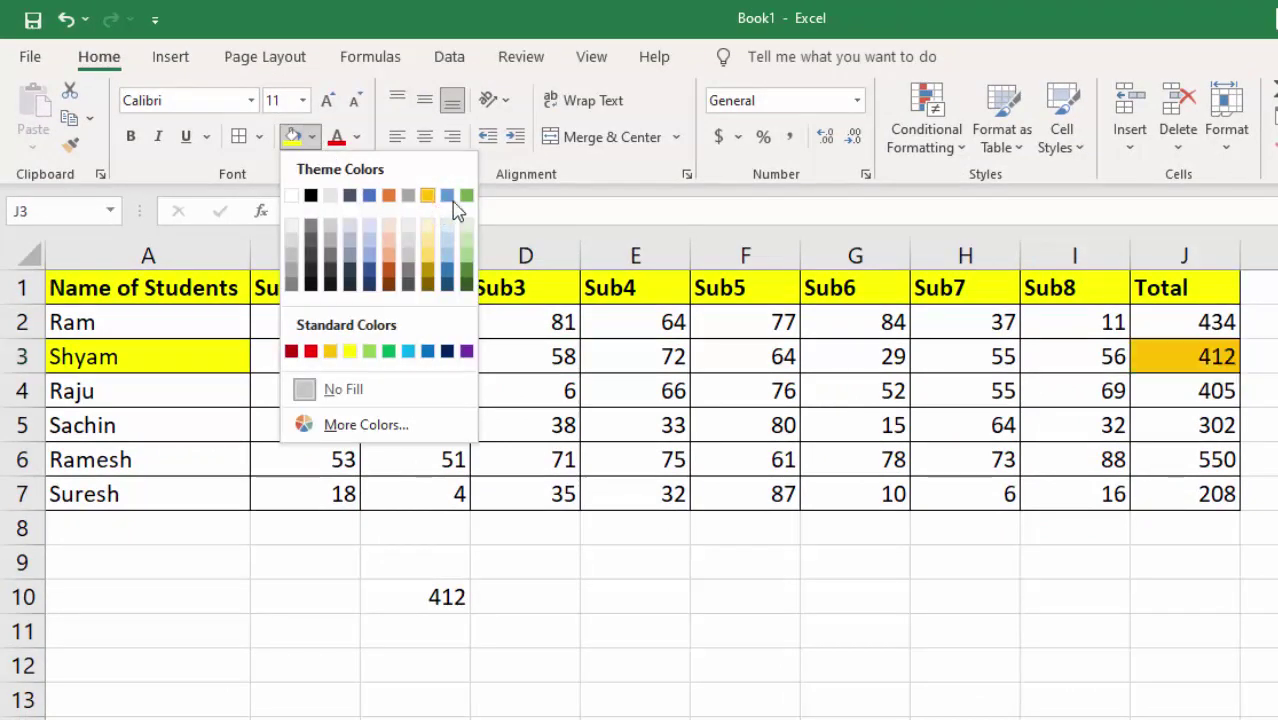
pyautogui.click(467, 240)
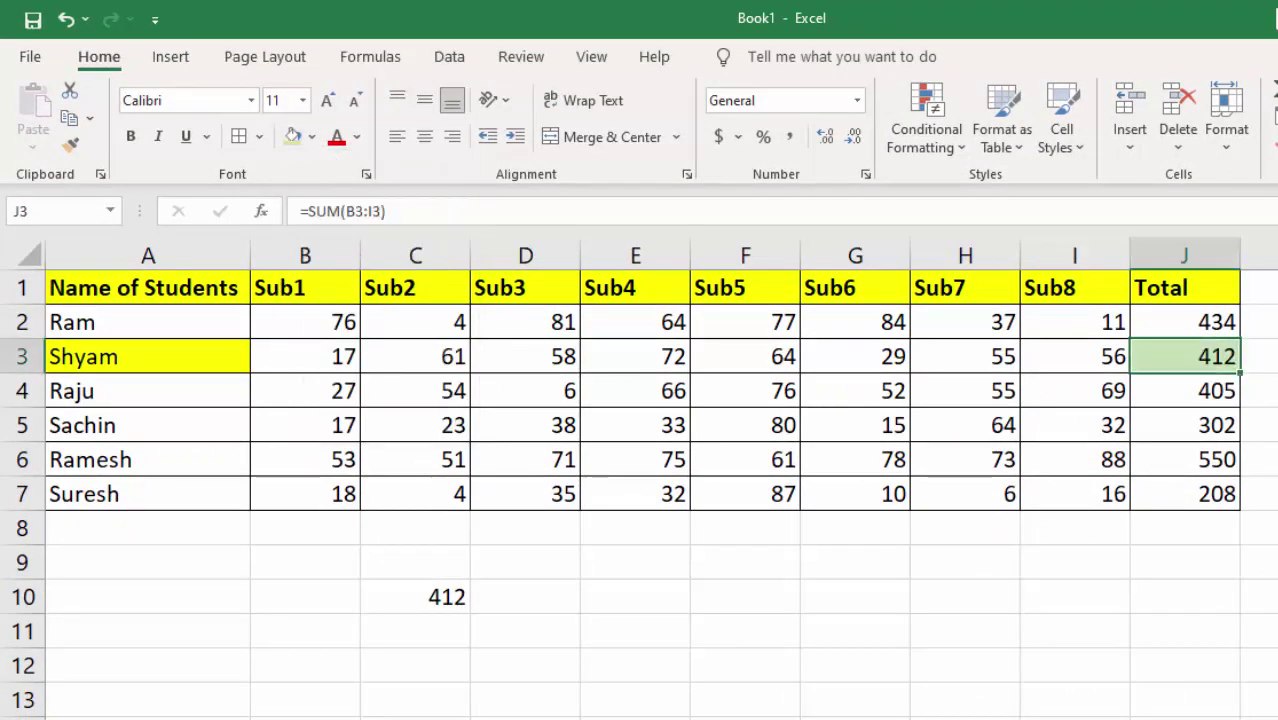
pyautogui.click(1258, 528)
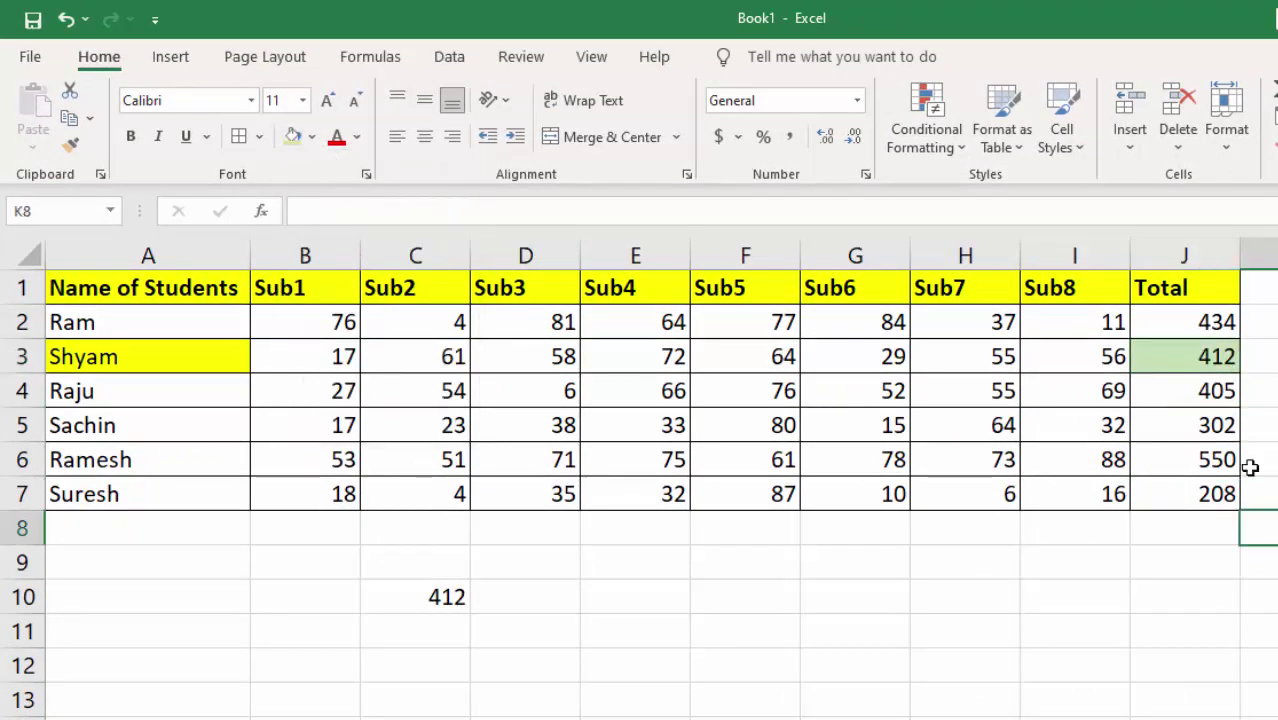
pyautogui.click(442, 598)
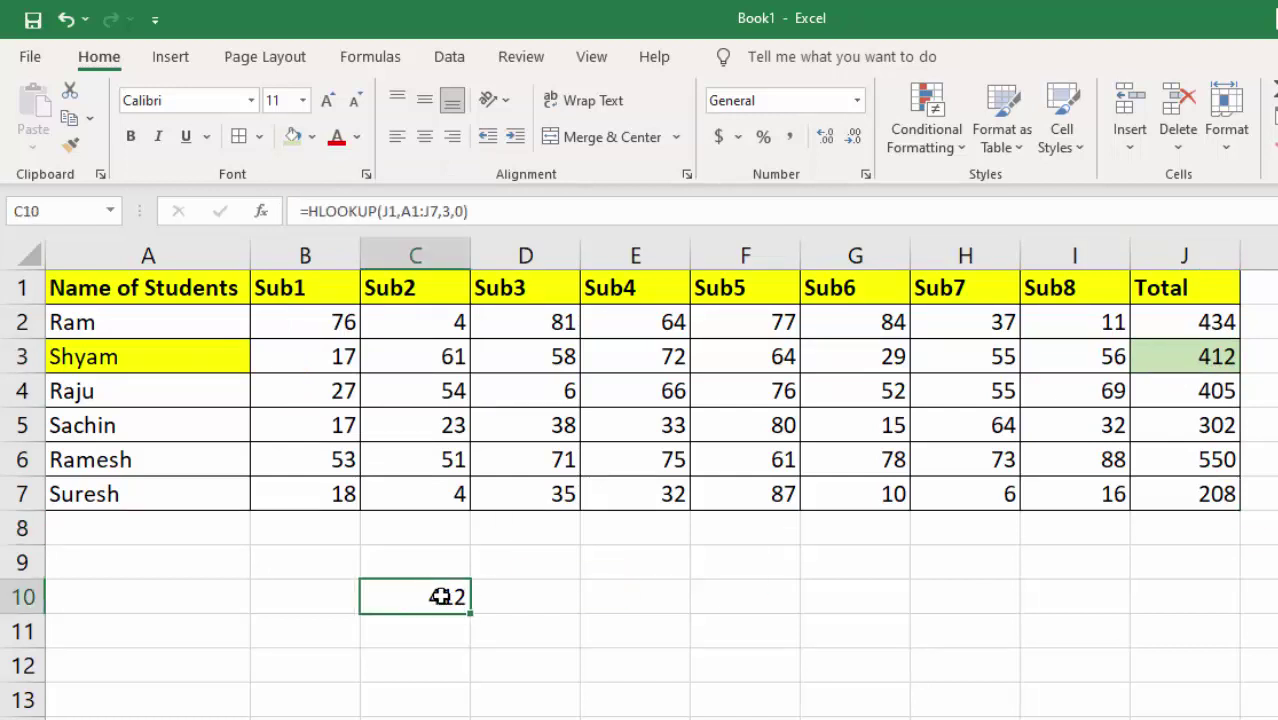
# Clear C10's formula and copy the yellow Sub7 heading from H1 into C9
pyautogui.press('Delete')
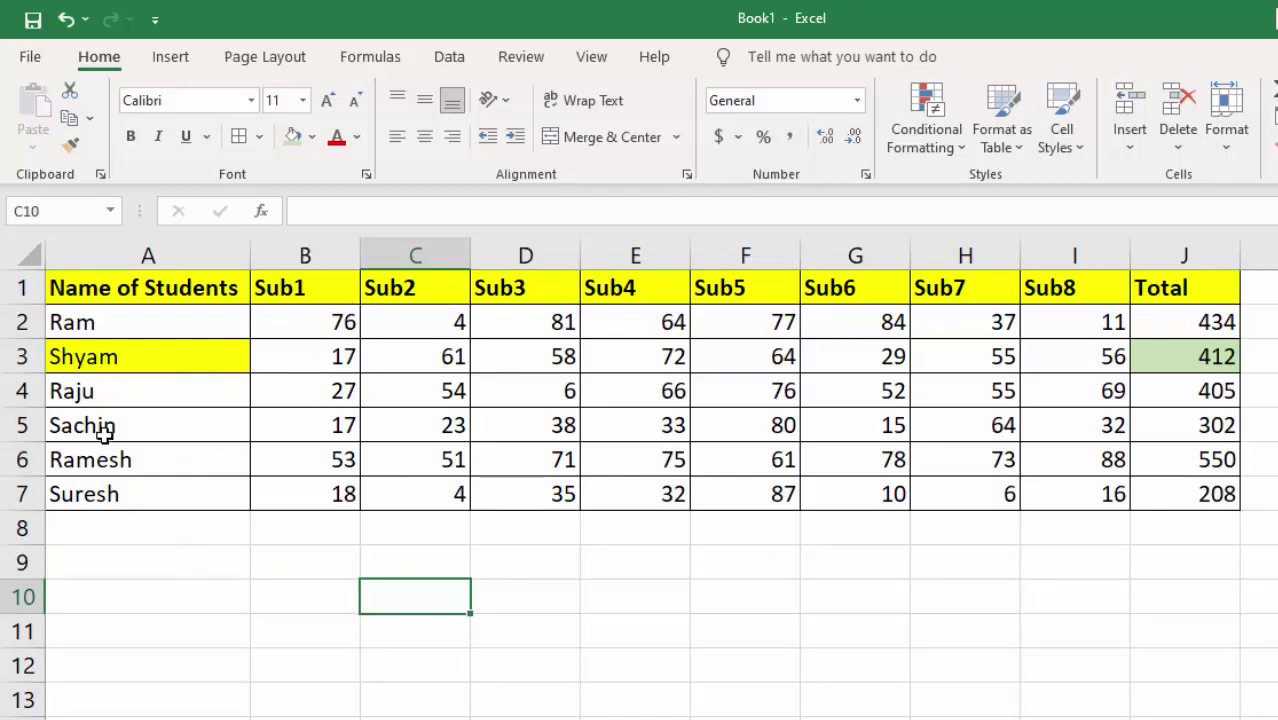
pyautogui.click(965, 292)
pyautogui.rightClick(950, 290)
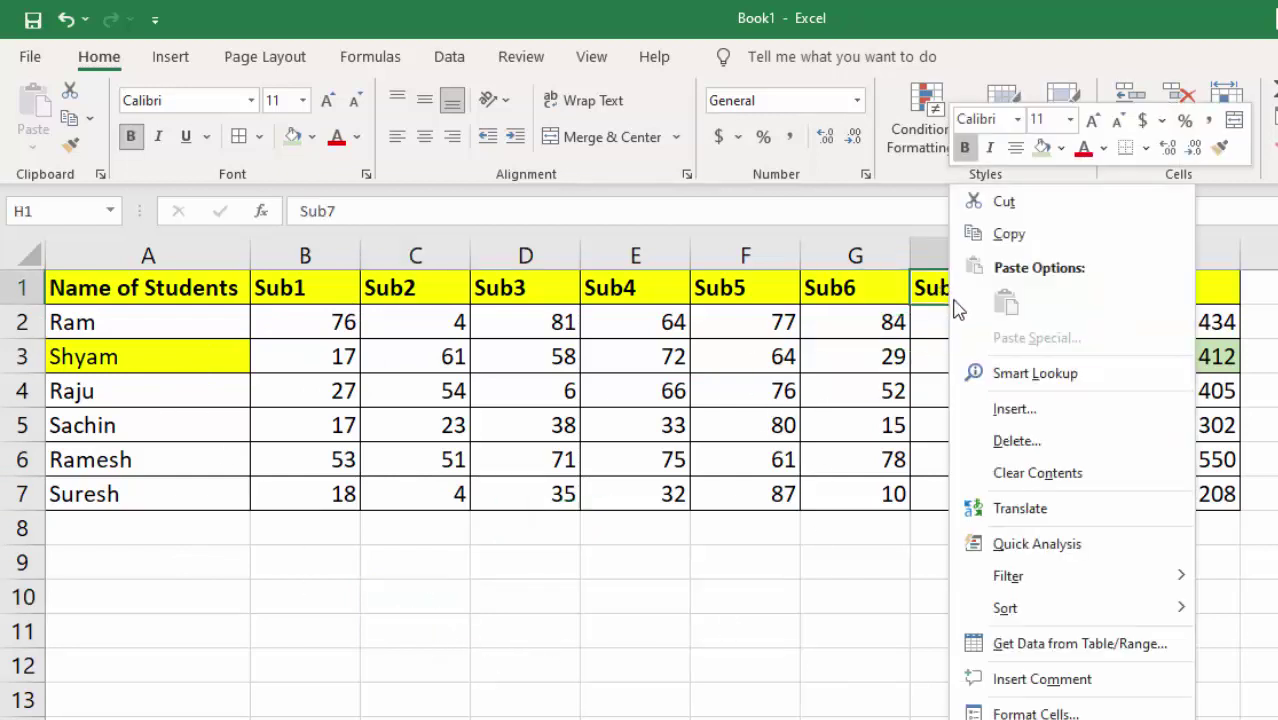
pyautogui.click(1010, 234)
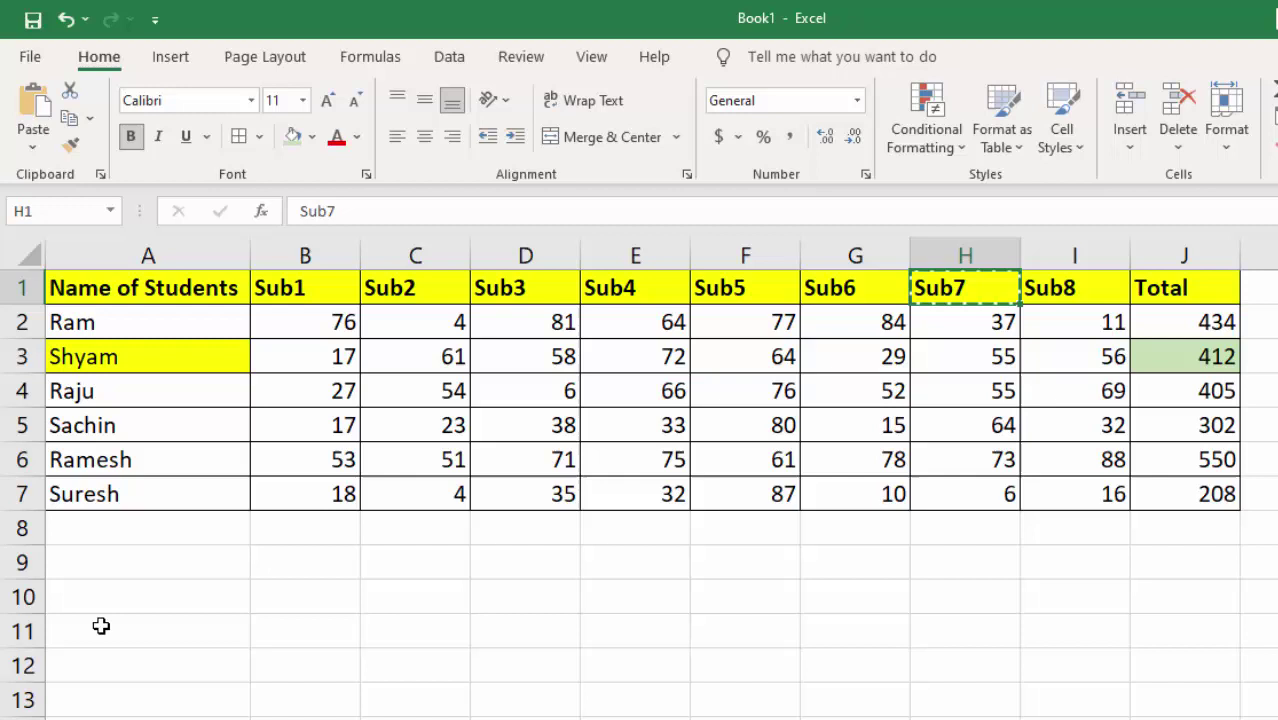
pyautogui.click(393, 571)
pyautogui.hotkey('ctrl', 'v')
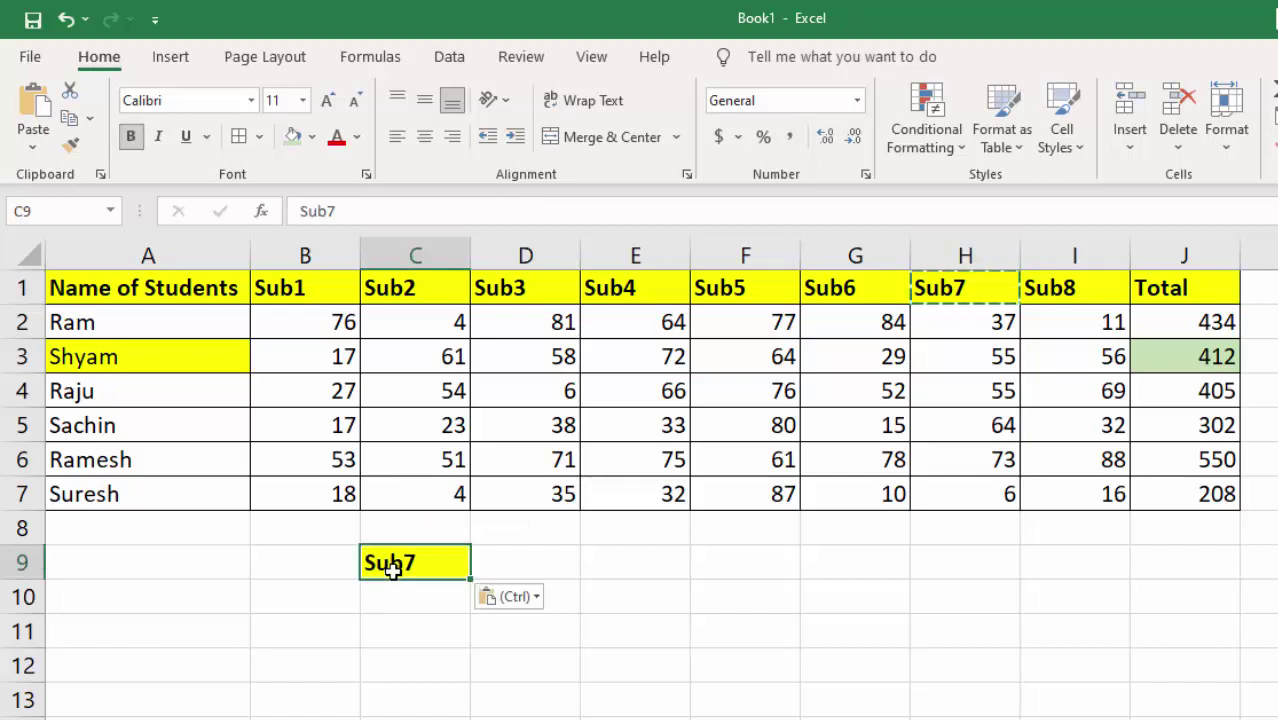
pyautogui.click(536, 561)
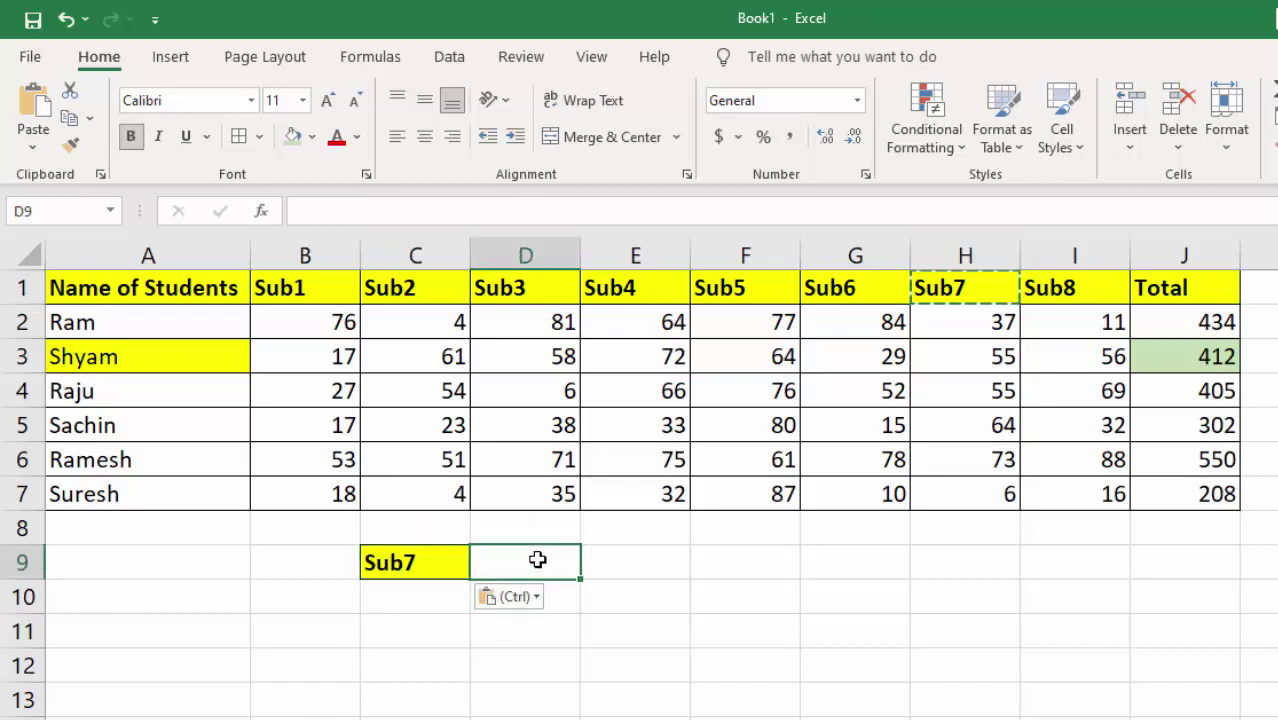
# Enter =HLOOKUP(C9,A1:J7,5,0) in D9, returning 64 for Sub7
pyautogui.write('=')
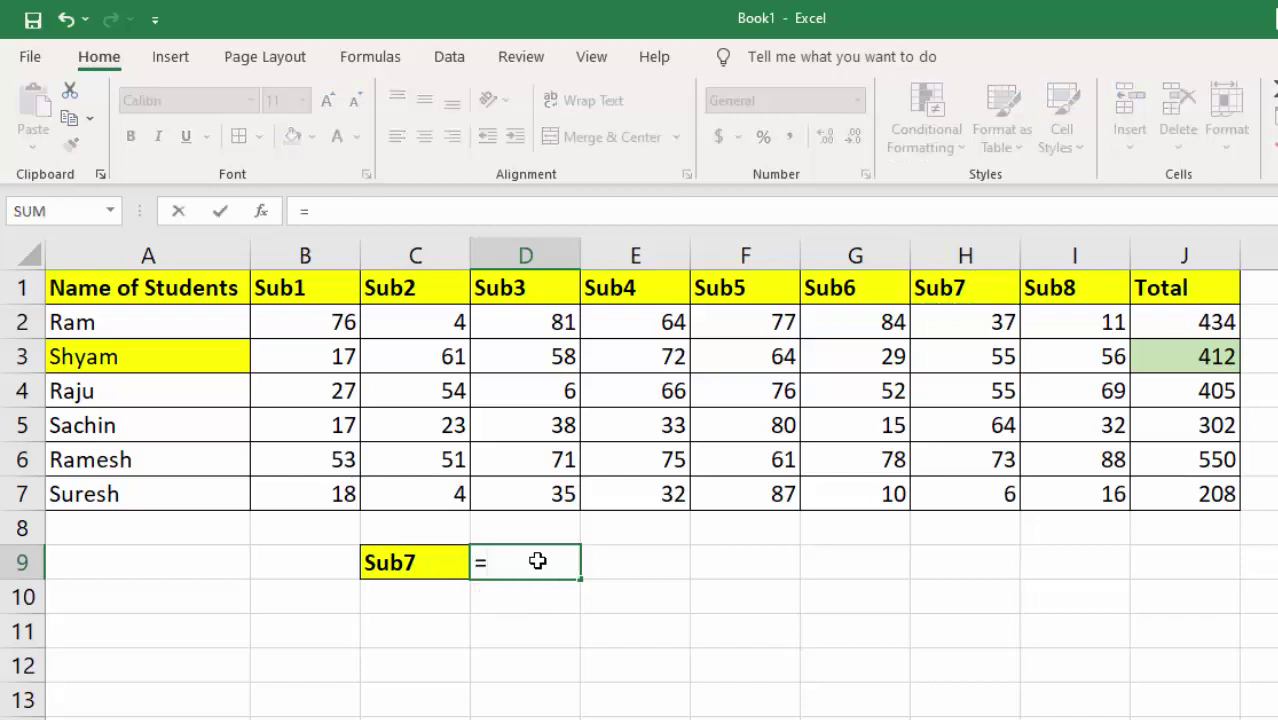
pyautogui.write('hloo')
pyautogui.press('Tab')
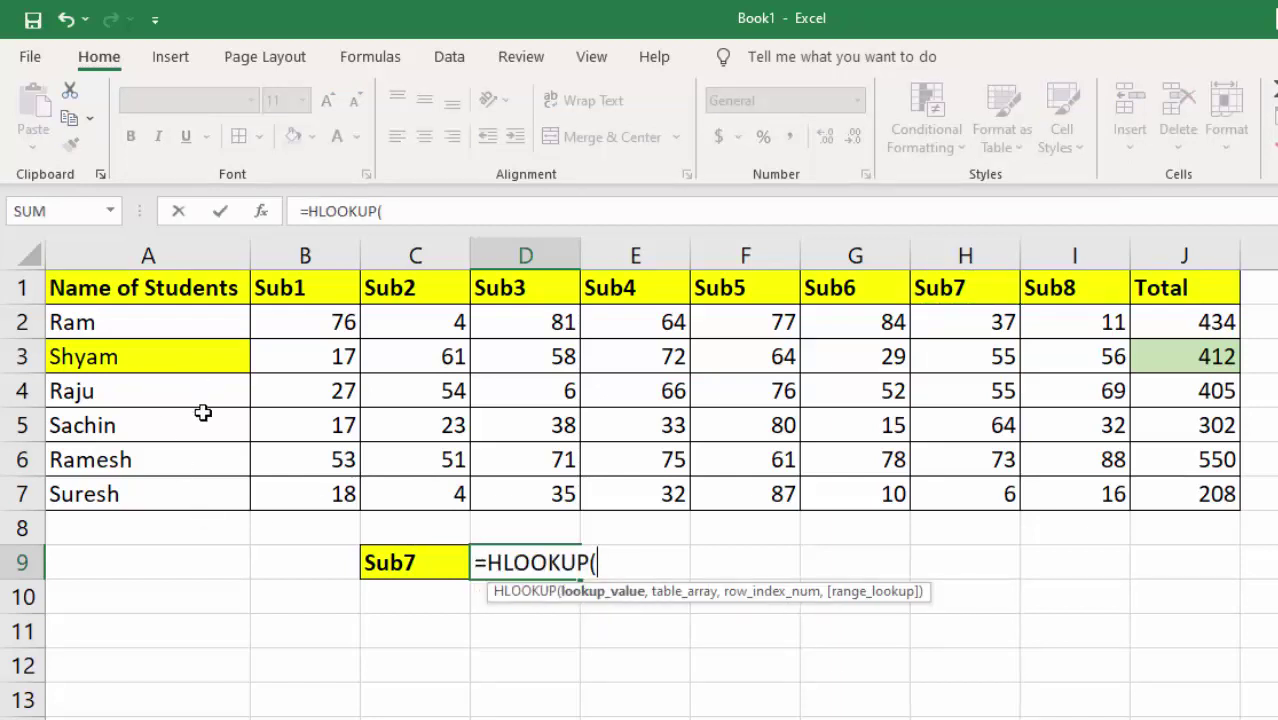
pyautogui.click(419, 568)
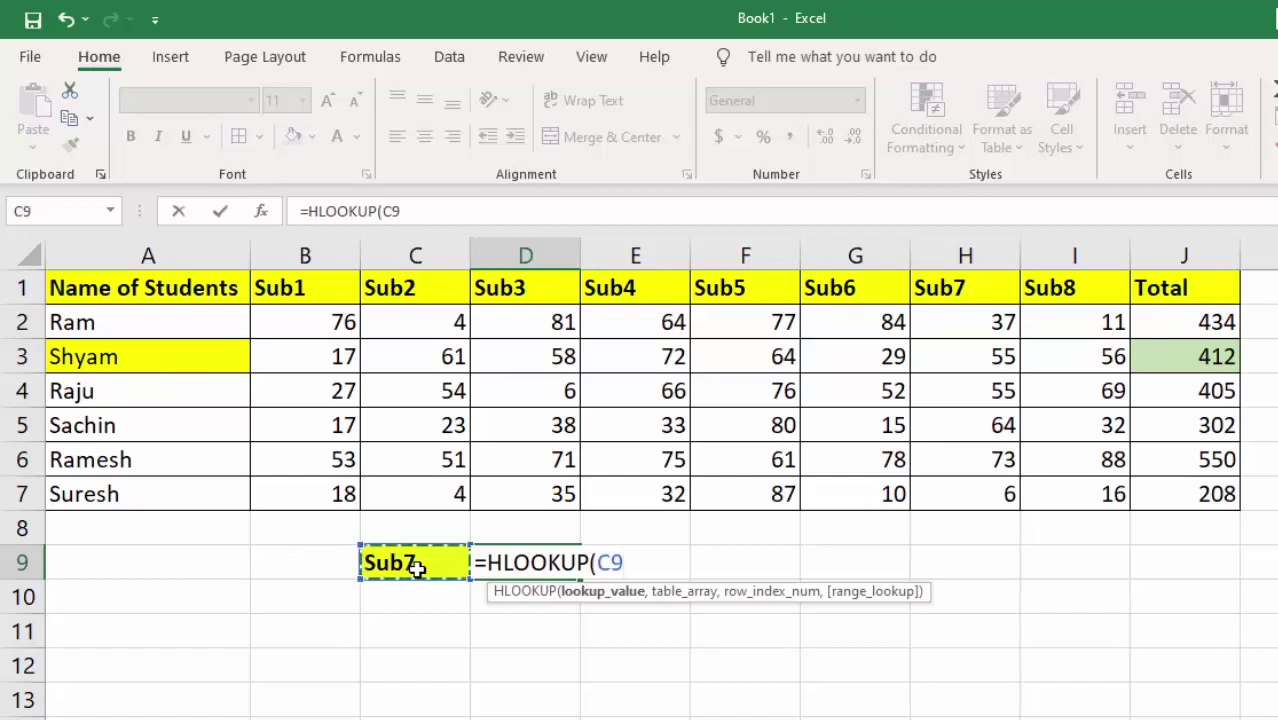
pyautogui.write(',')
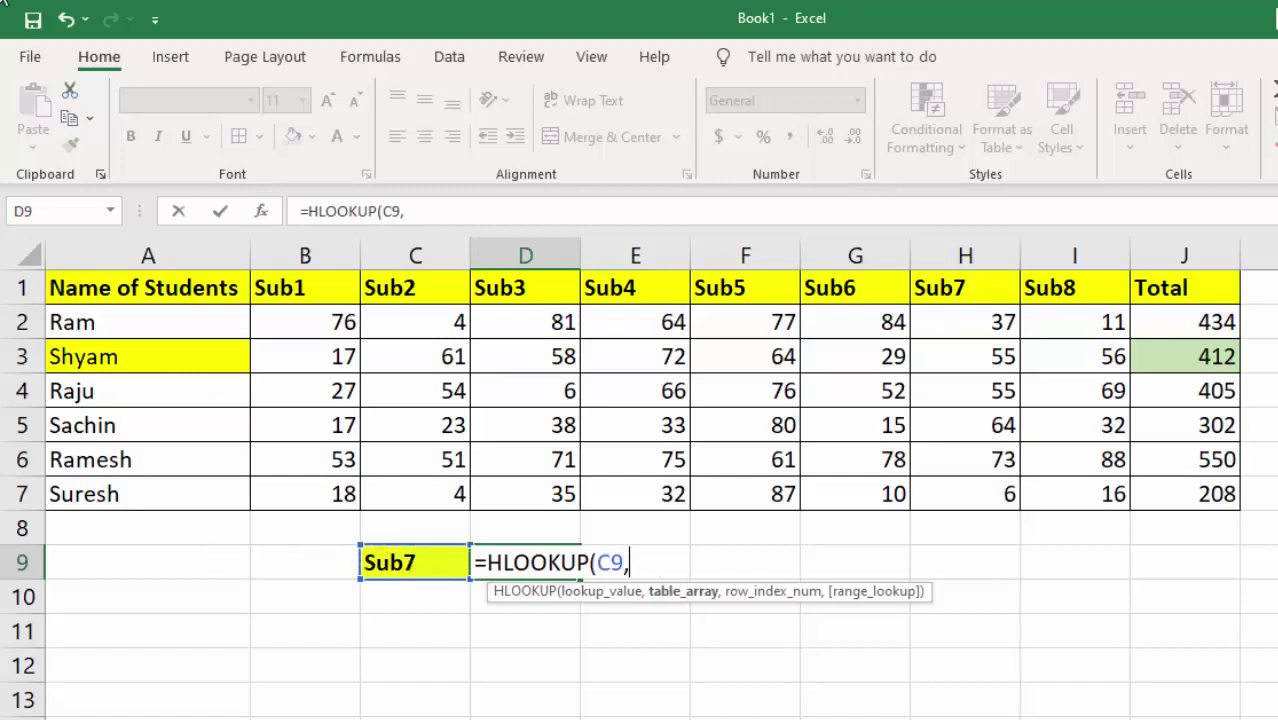
pyautogui.moveTo(150, 282)
pyautogui.mouseDown()
pyautogui.moveTo(1182, 440)
pyautogui.moveTo(1198, 486)
pyautogui.mouseUp()
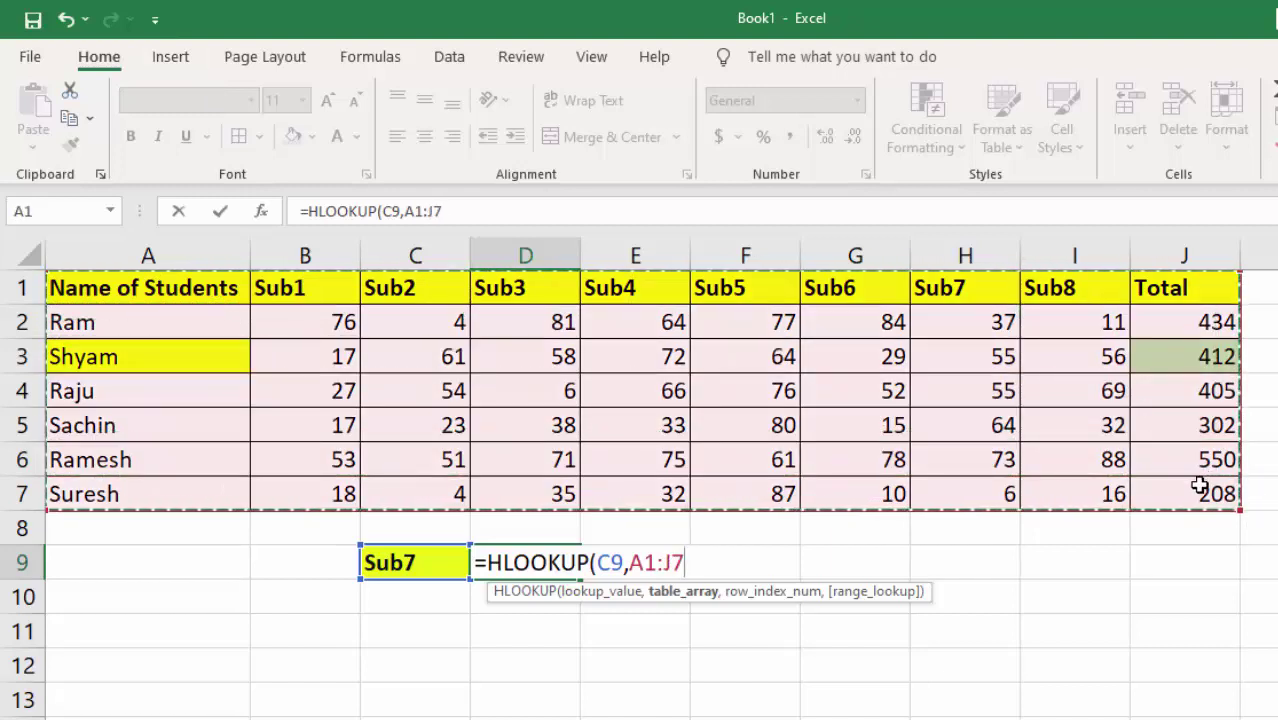
pyautogui.write(',')
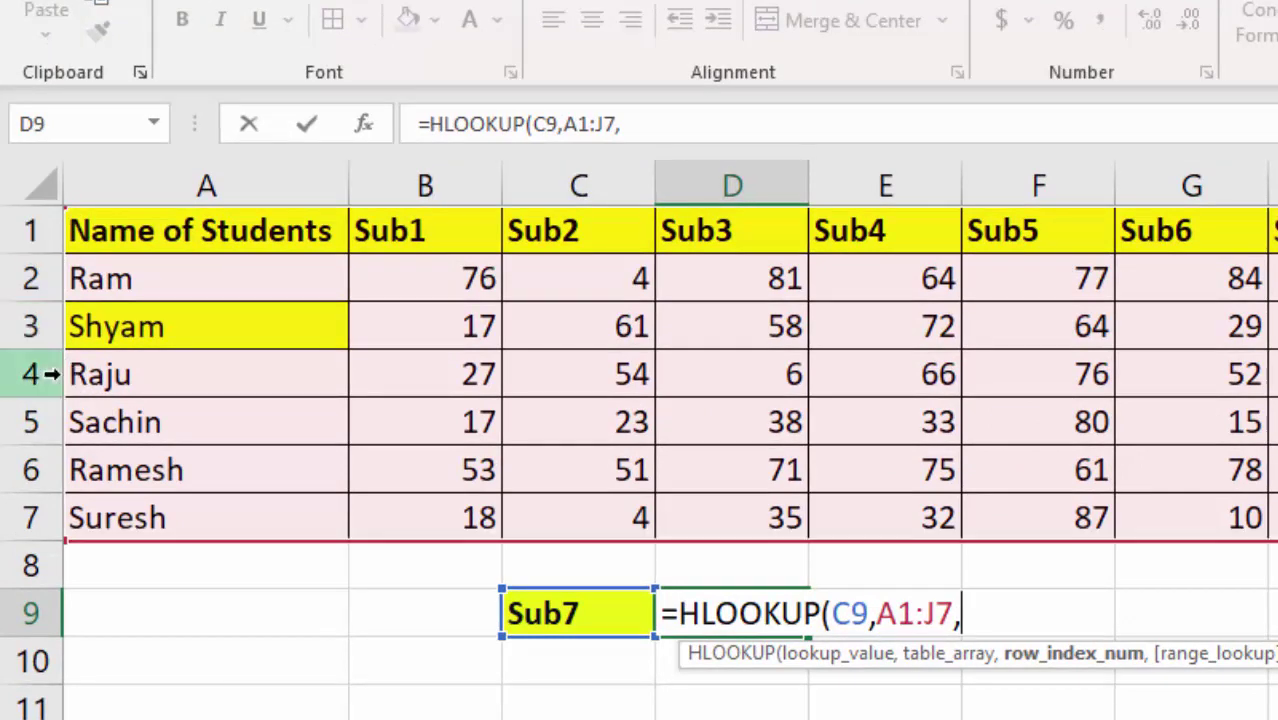
pyautogui.write('5')
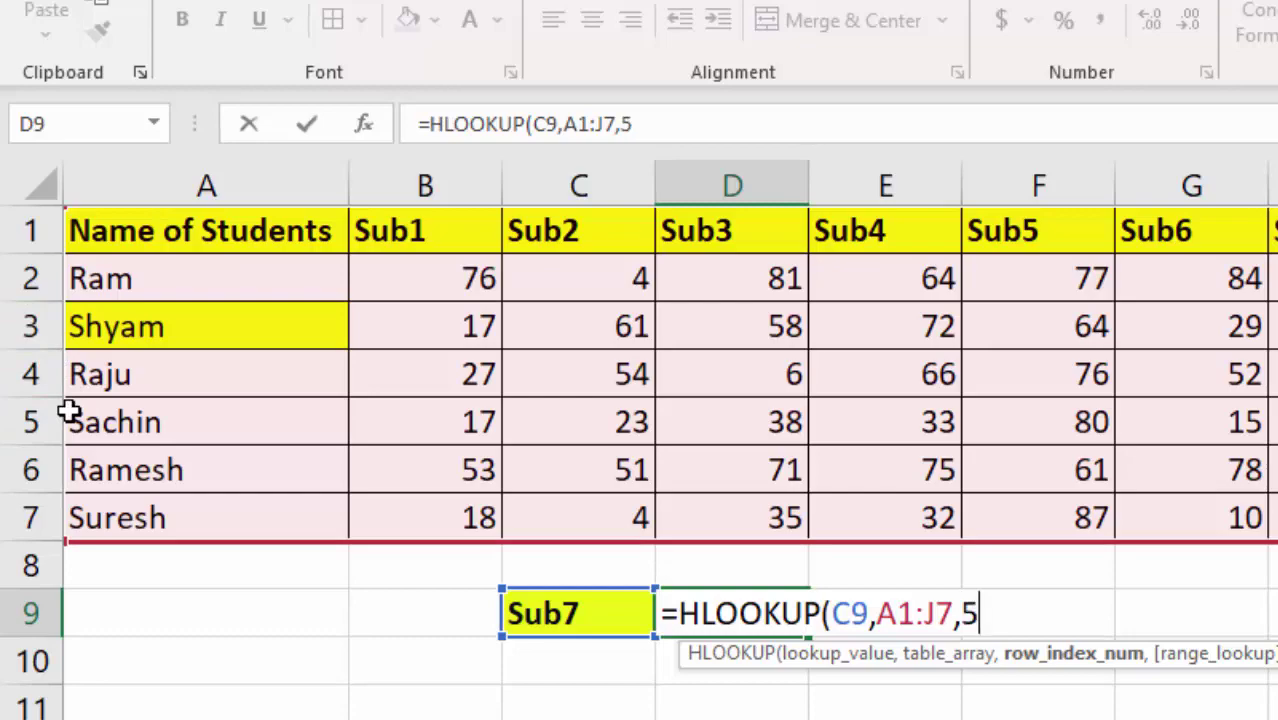
pyautogui.write(',')
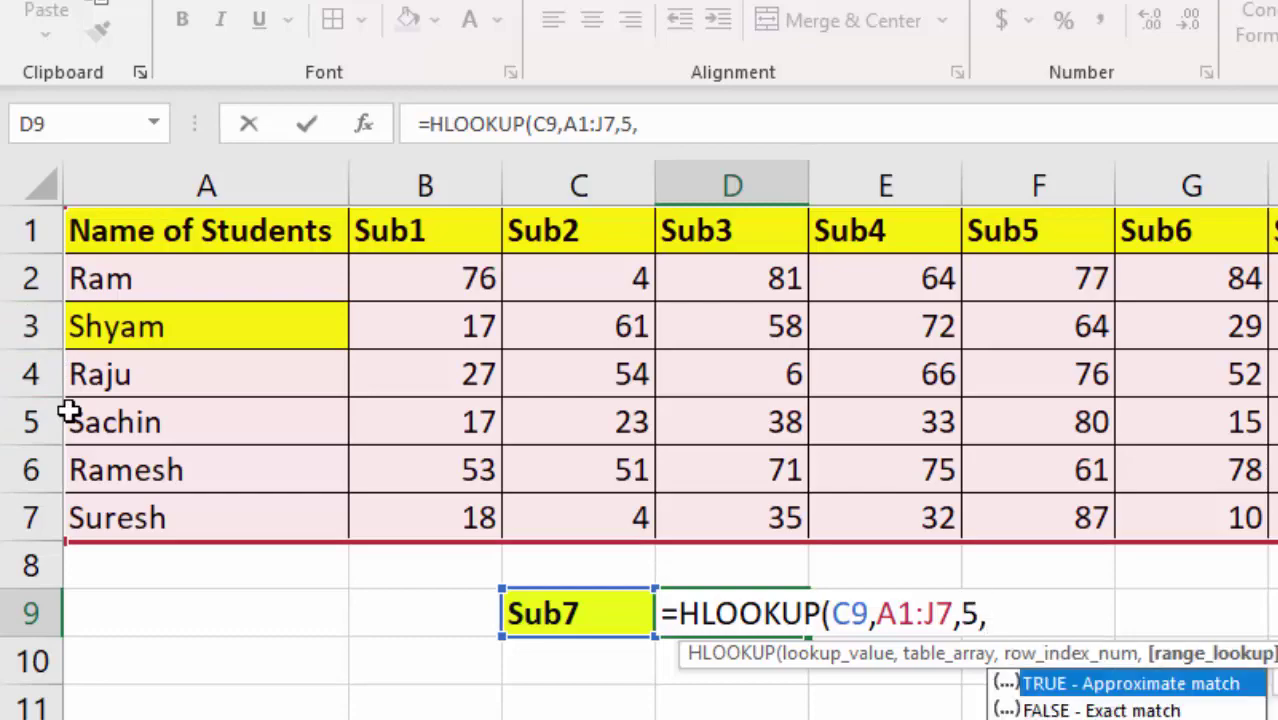
pyautogui.write('0')
pyautogui.write(')')
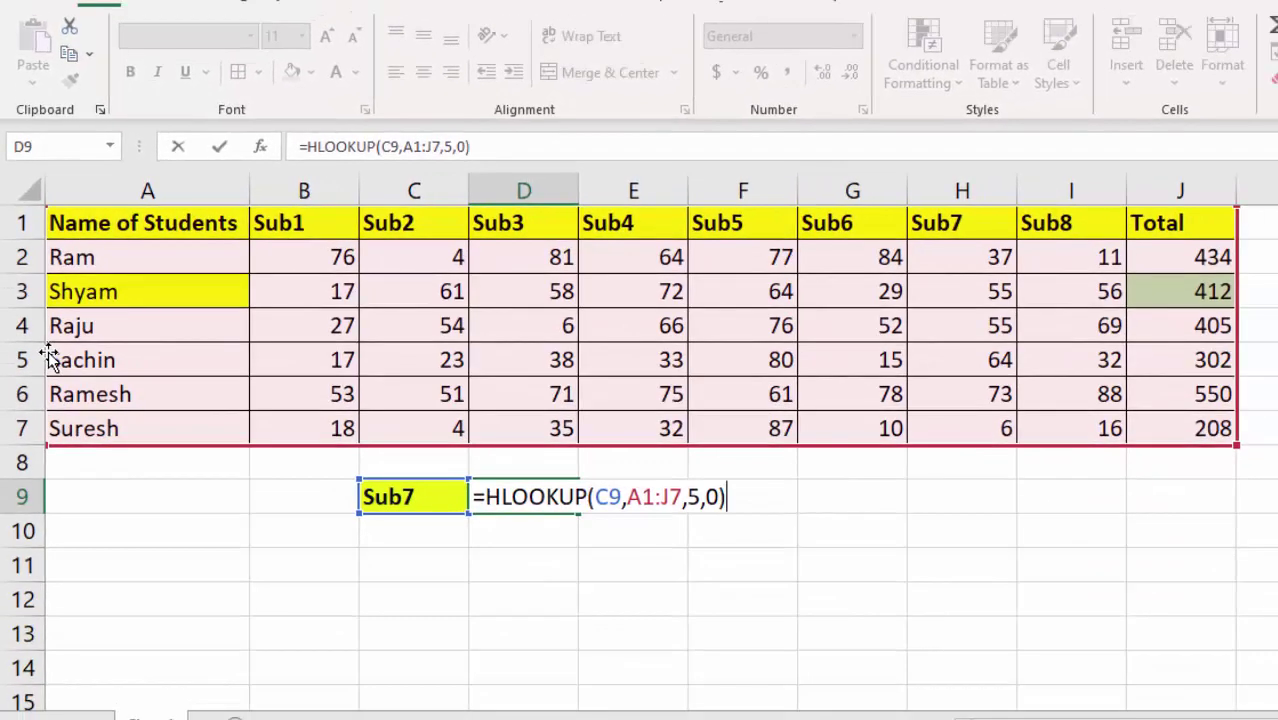
pyautogui.press('Return')
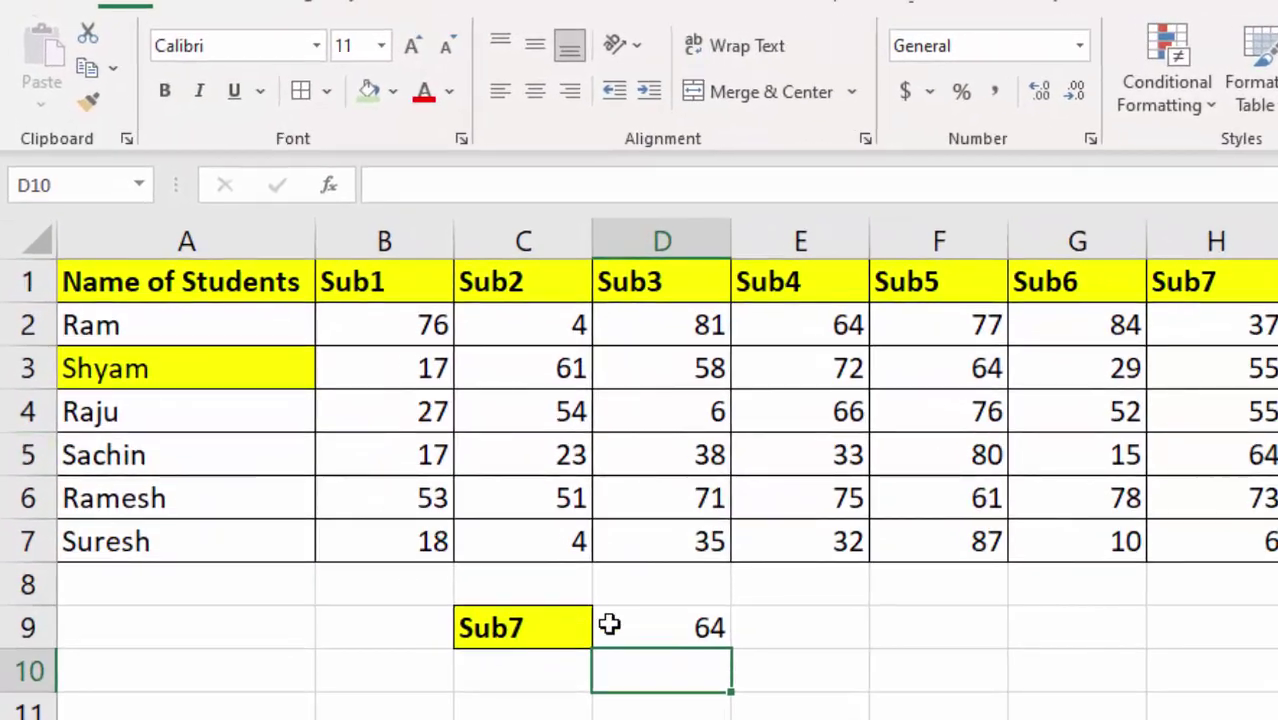
# Give Sachin's Sub7 mark of 64 in H5 a blue-grey fill
pyautogui.click(667, 632)
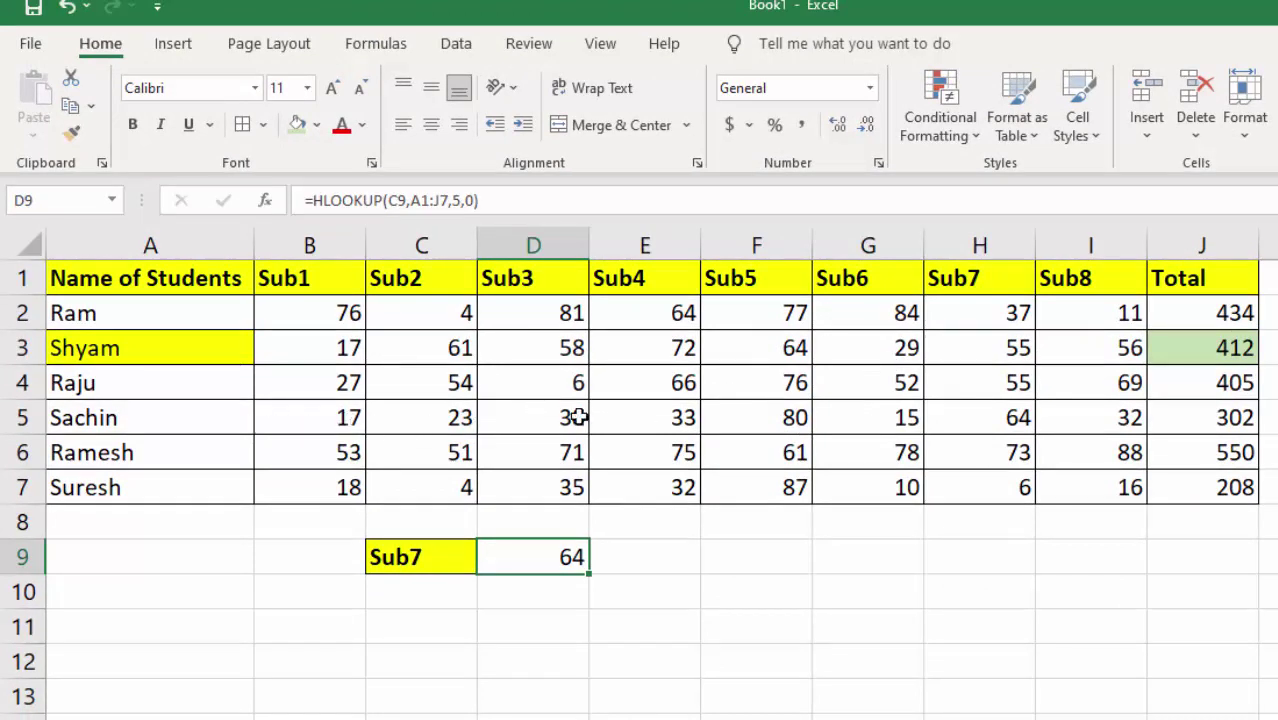
pyautogui.click(986, 420)
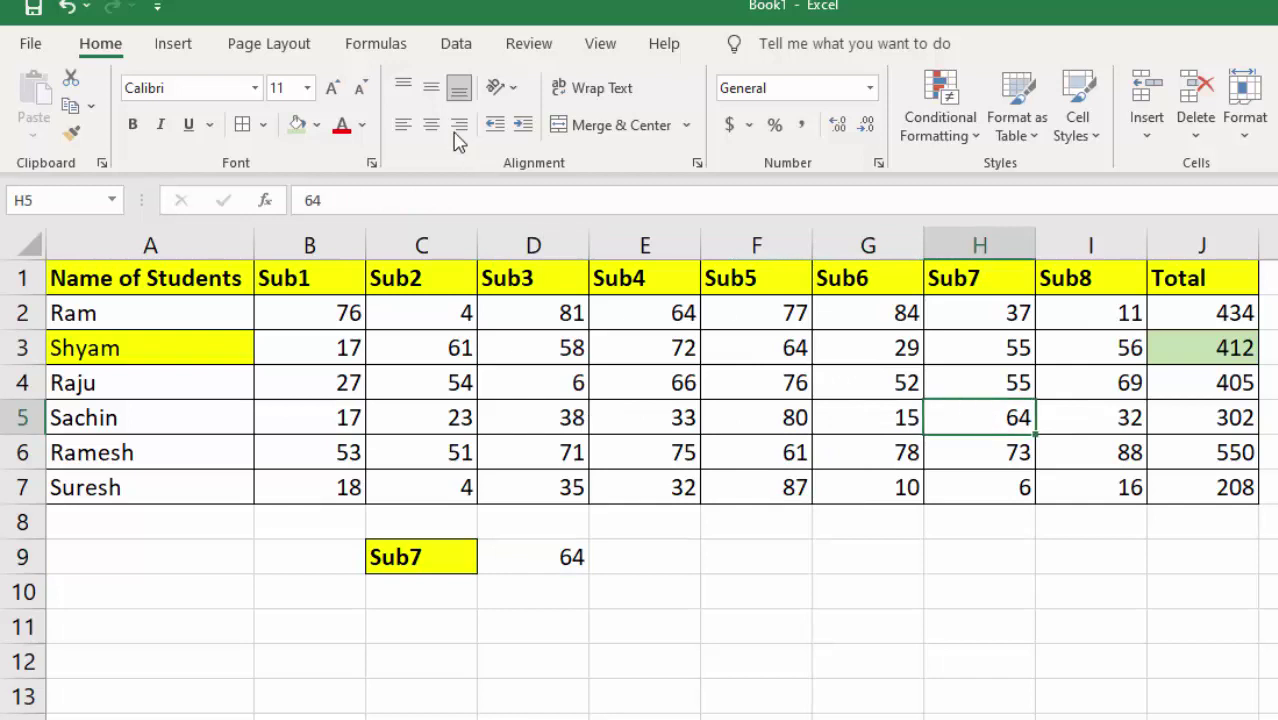
pyautogui.click(317, 127)
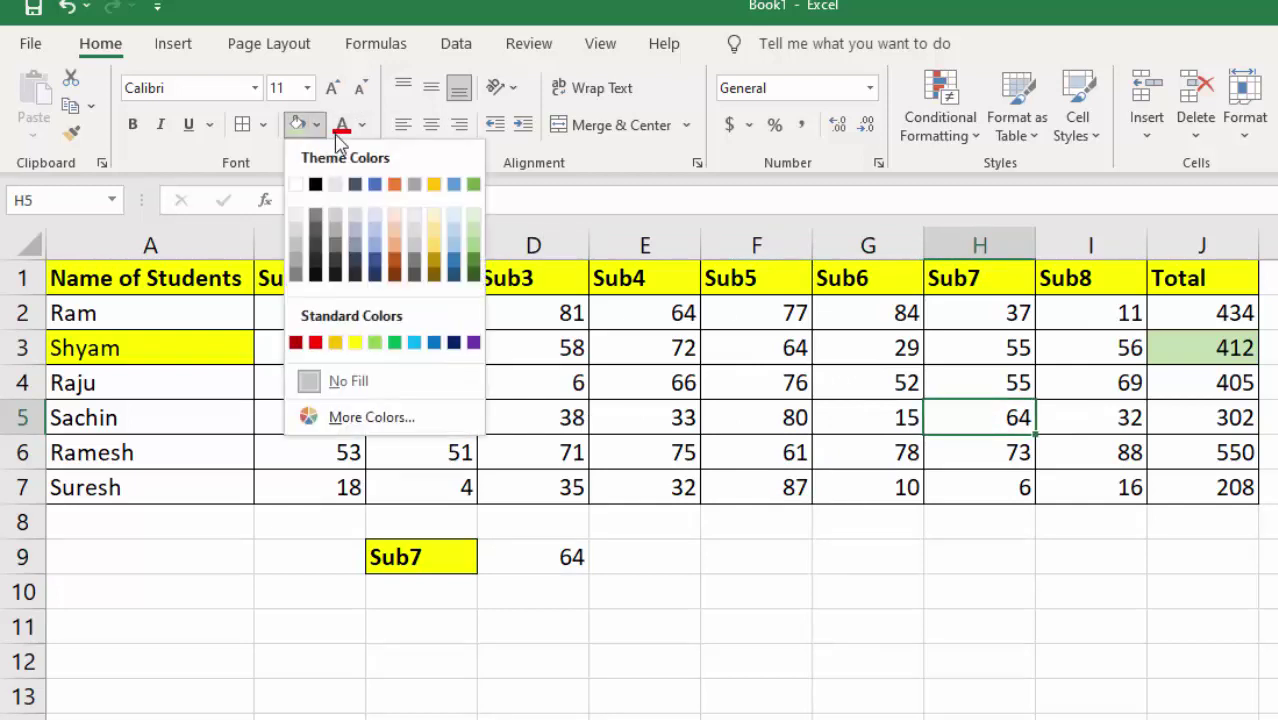
pyautogui.click(357, 238)
pyautogui.click(780, 594)
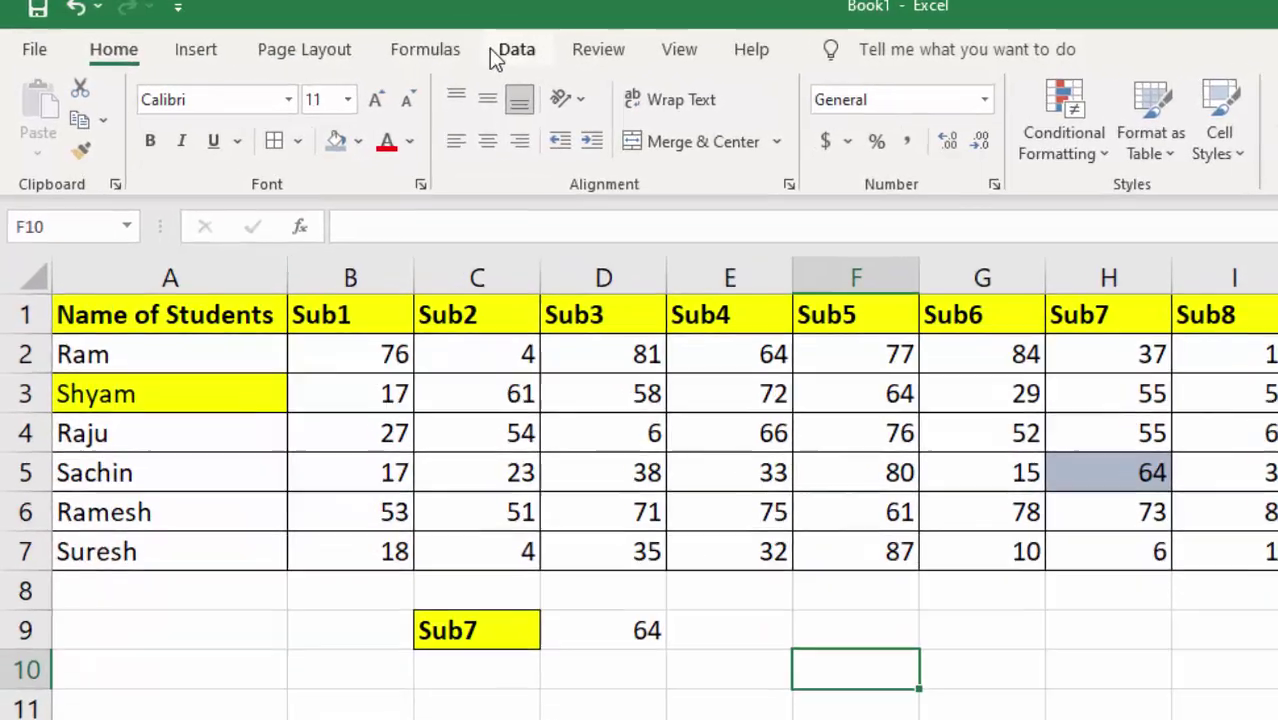
# Add List data validation to F10 with source =$B$1:$J$1
pyautogui.click(515, 52)
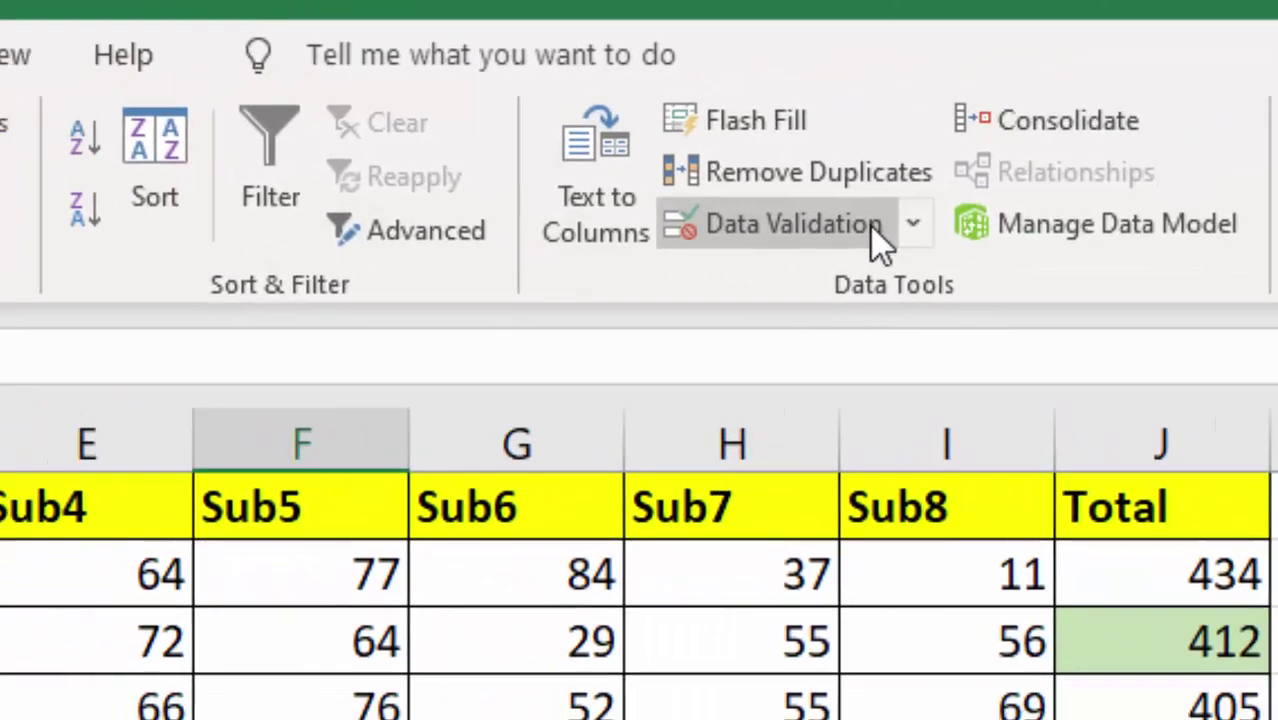
pyautogui.click(856, 266)
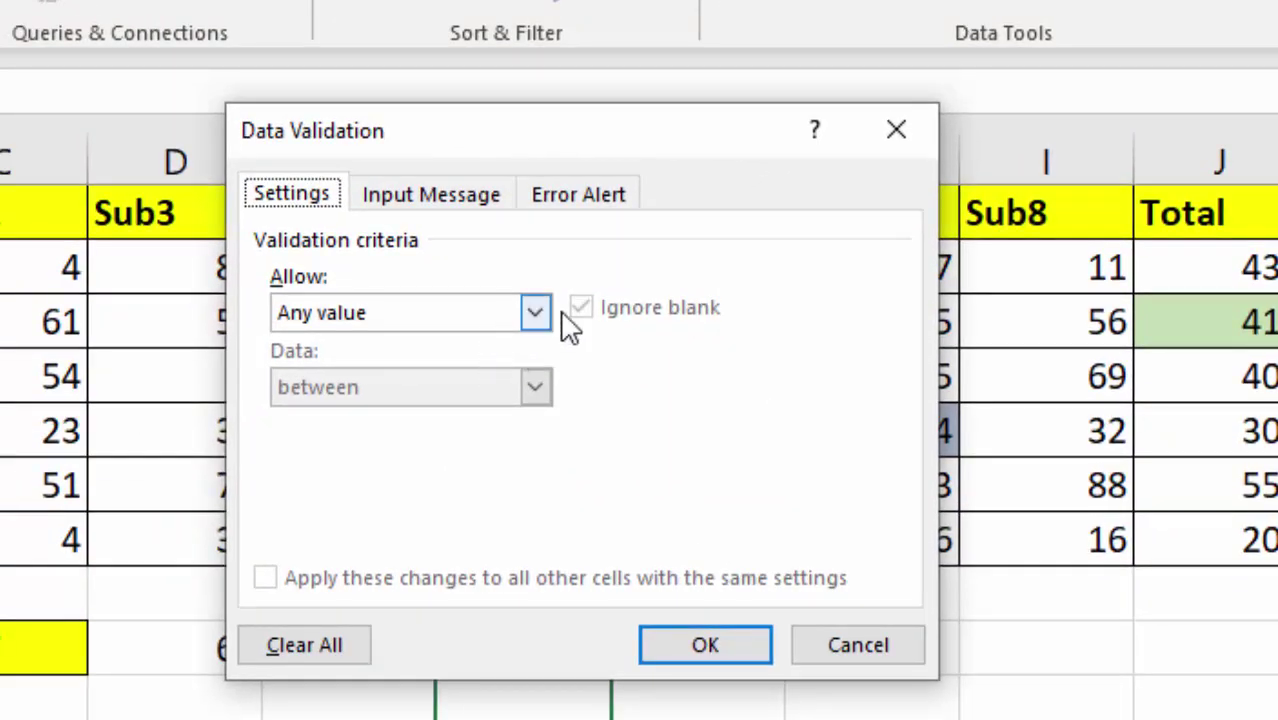
pyautogui.click(534, 311)
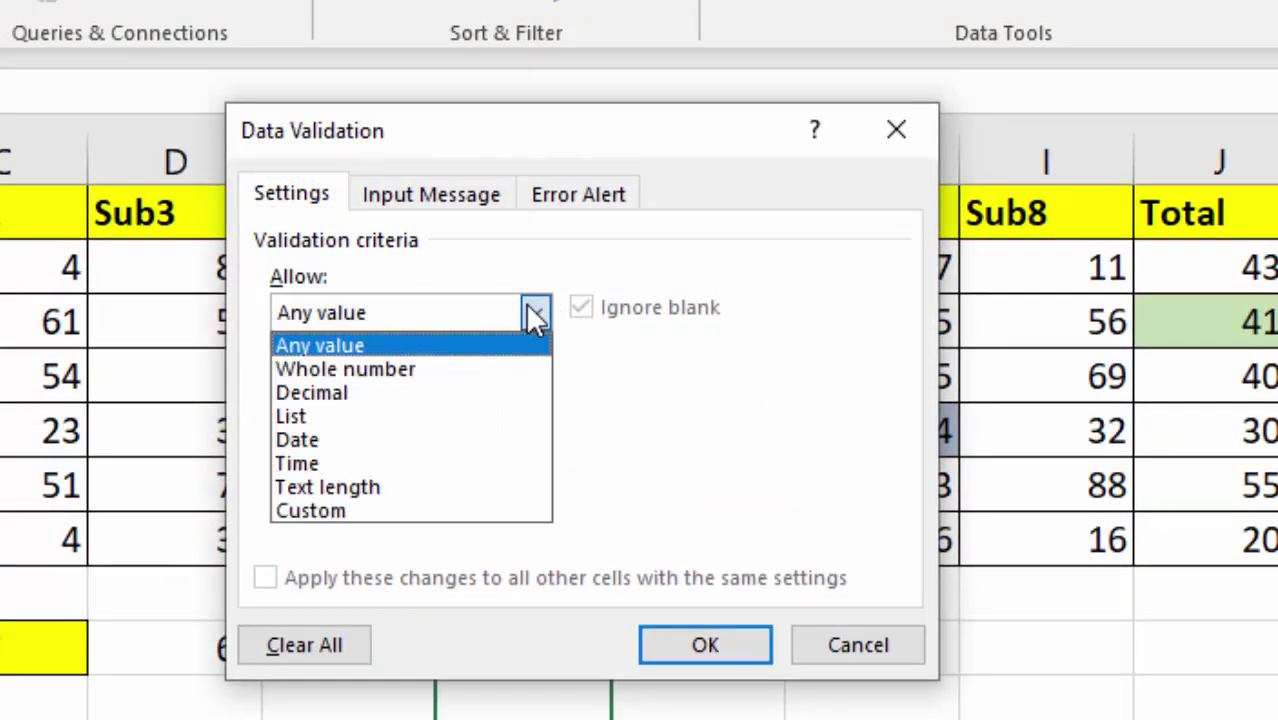
pyautogui.click(390, 418)
pyautogui.click(487, 463)
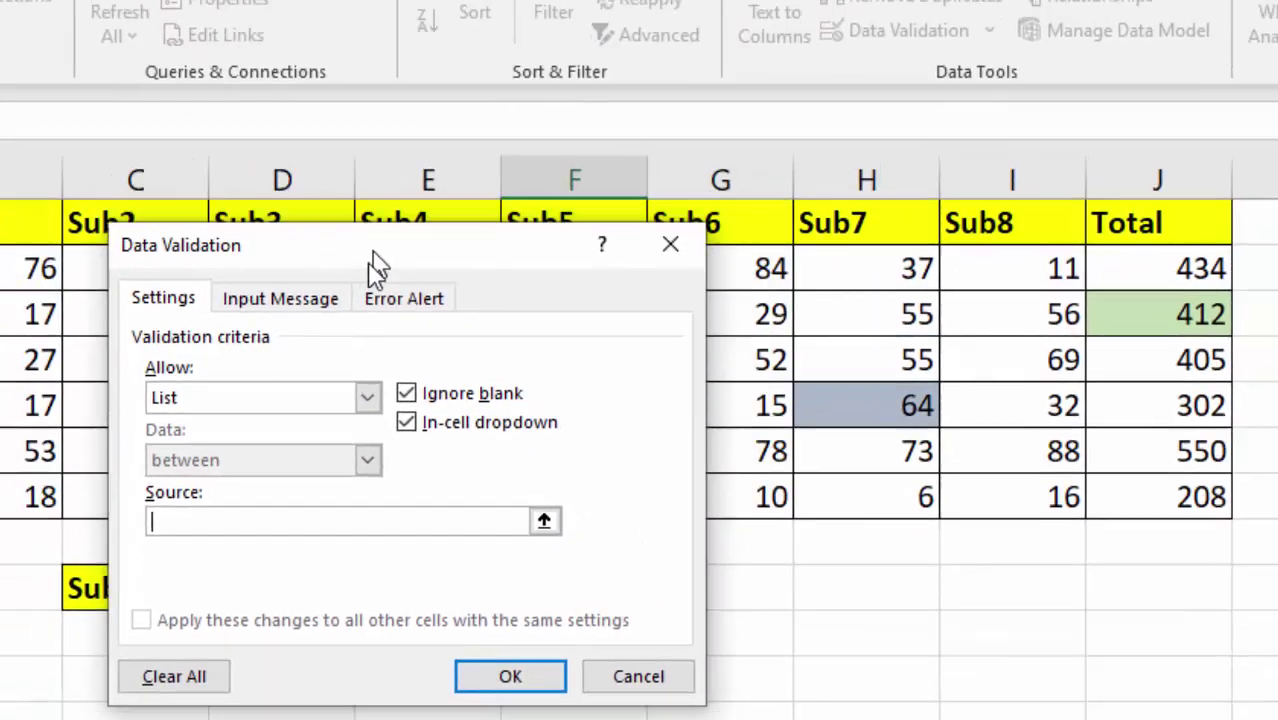
pyautogui.moveTo(516, 168); pyautogui.dragTo(940, 350)
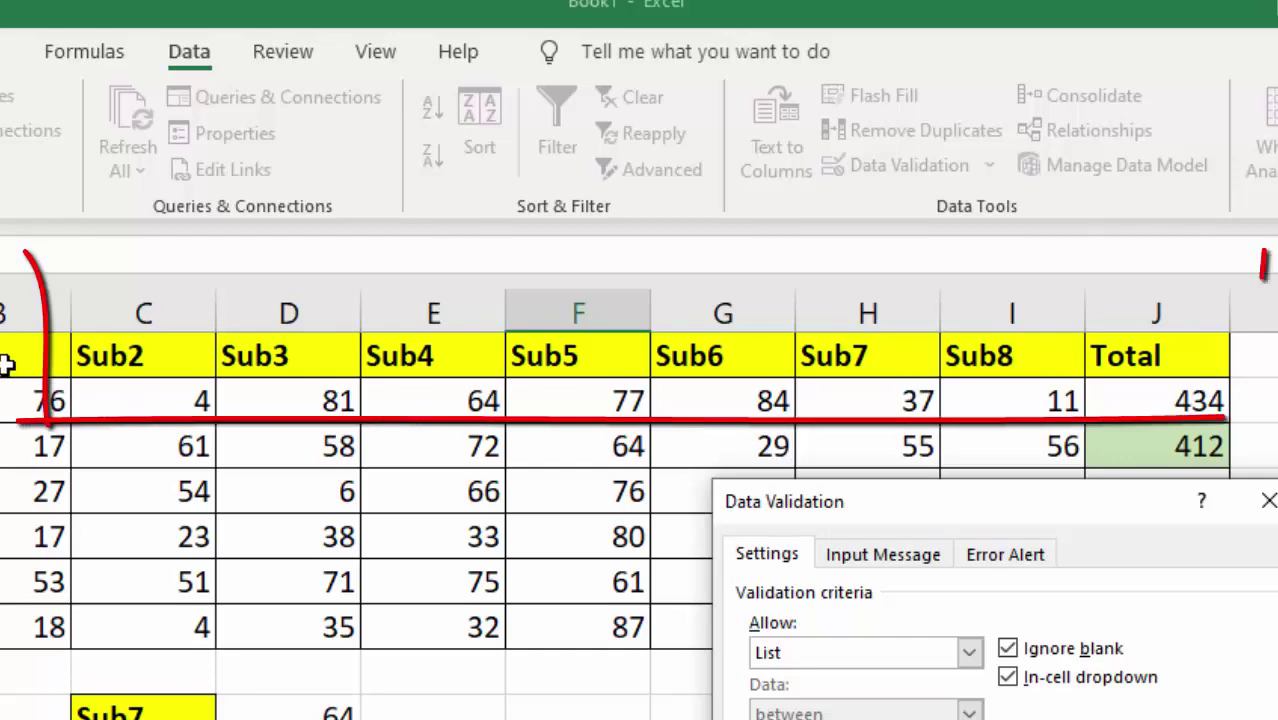
pyautogui.click(296, 238)
pyautogui.moveTo(37, 352); pyautogui.dragTo(977, 355)
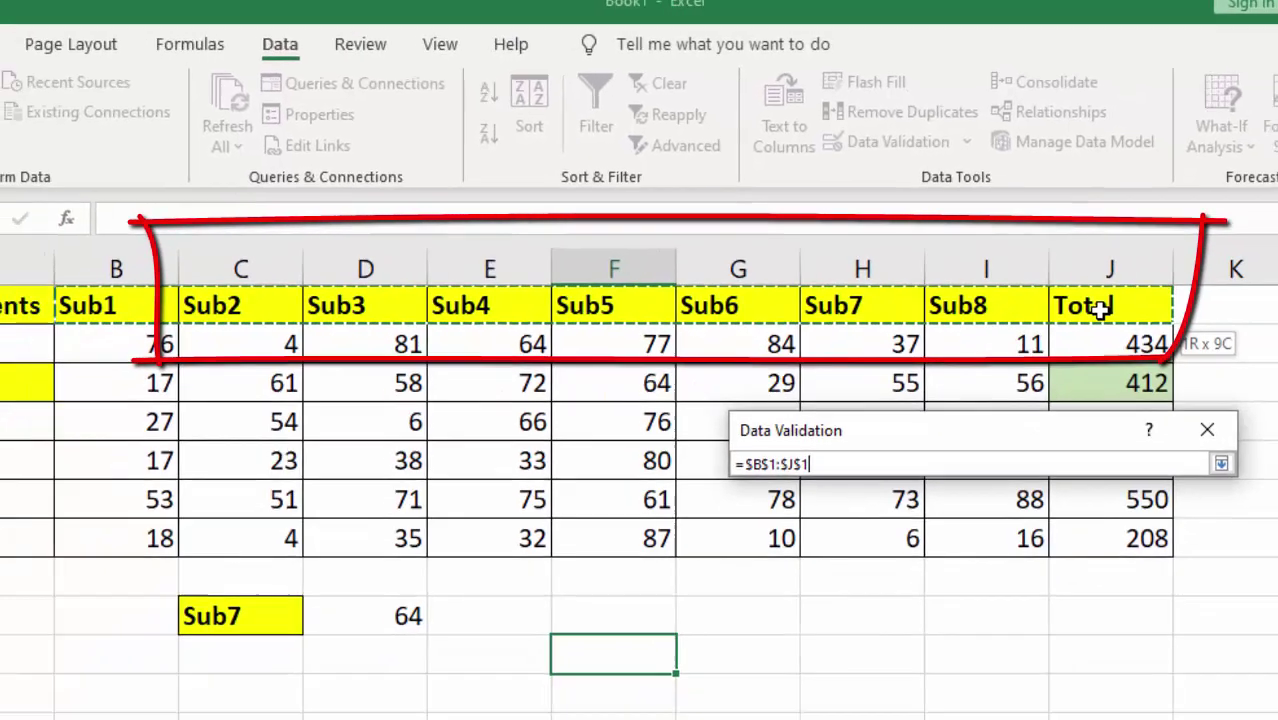
pyautogui.moveTo(977, 355); pyautogui.dragTo(1150, 355)
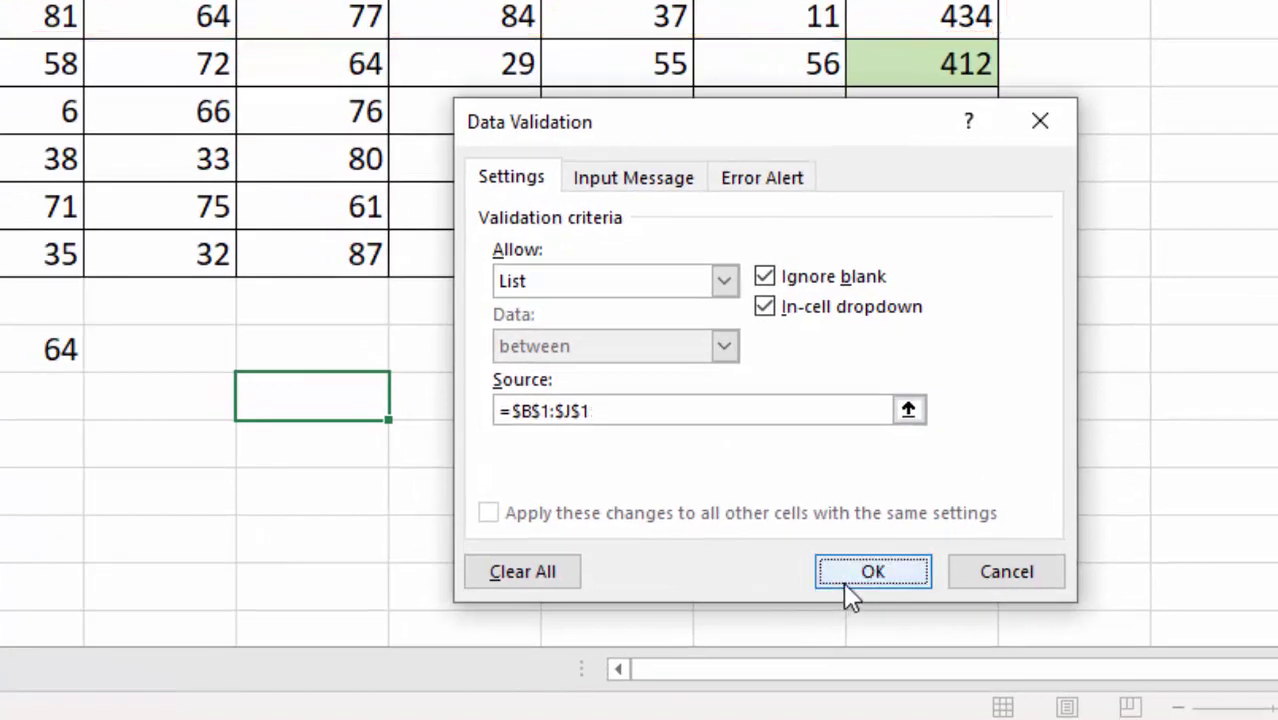
pyautogui.click(843, 582)
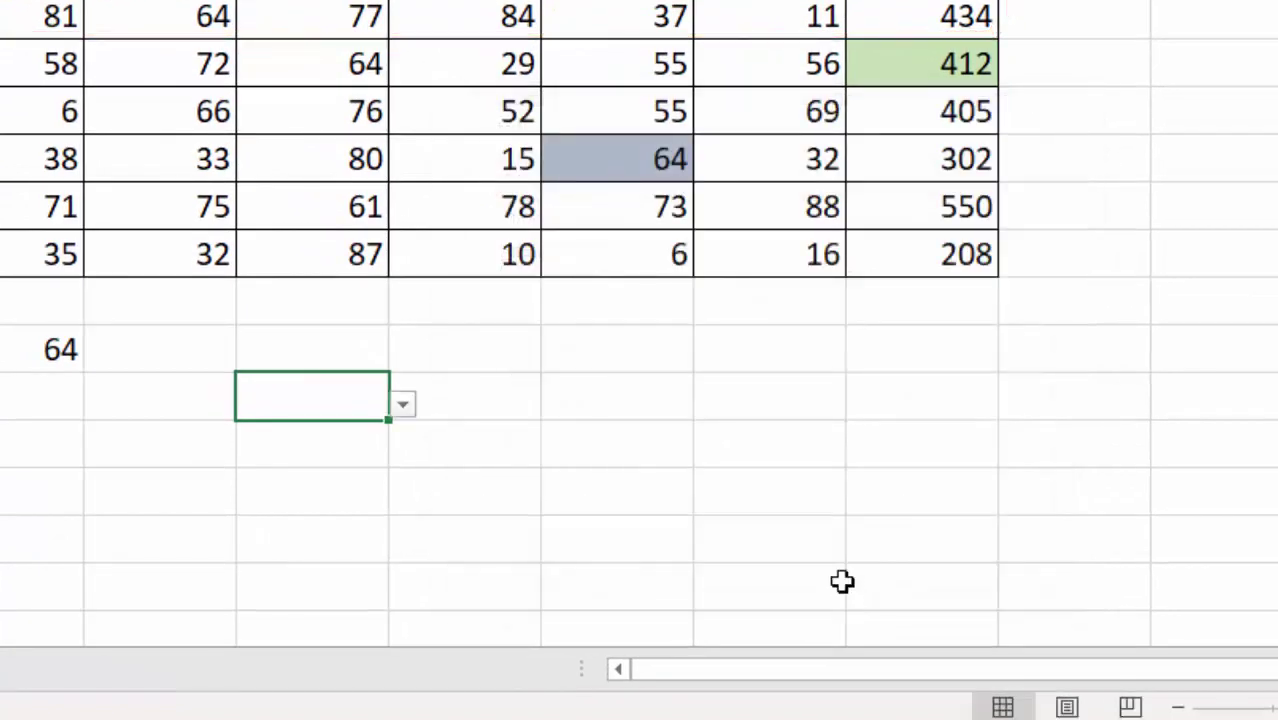
# Test F10's dropdown by browsing the Sub1–Total options, then close it without choosing
pyautogui.click(402, 406)
pyautogui.press('Down')
pyautogui.press('Down')
pyautogui.press('Down')
pyautogui.press('Up')
pyautogui.press('Up')
pyautogui.press('Down')
pyautogui.press('Down')
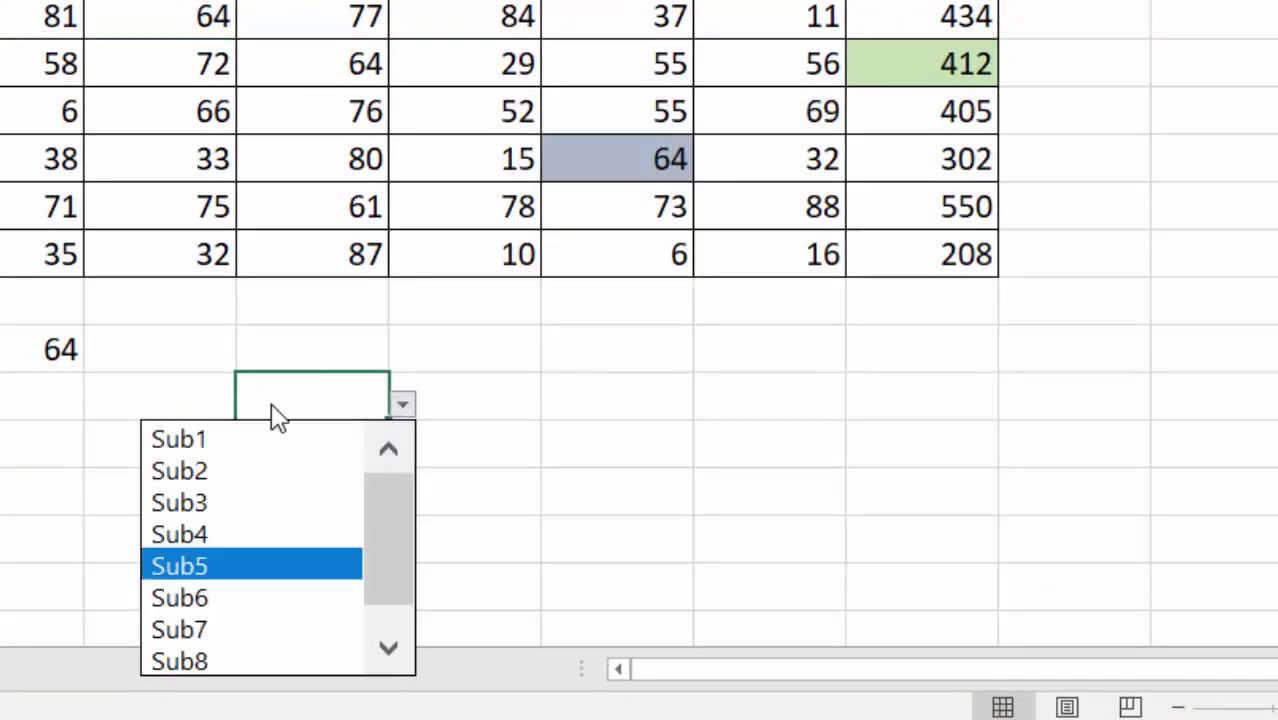
pyautogui.press('Up')
pyautogui.press('Up')
pyautogui.press('Escape')
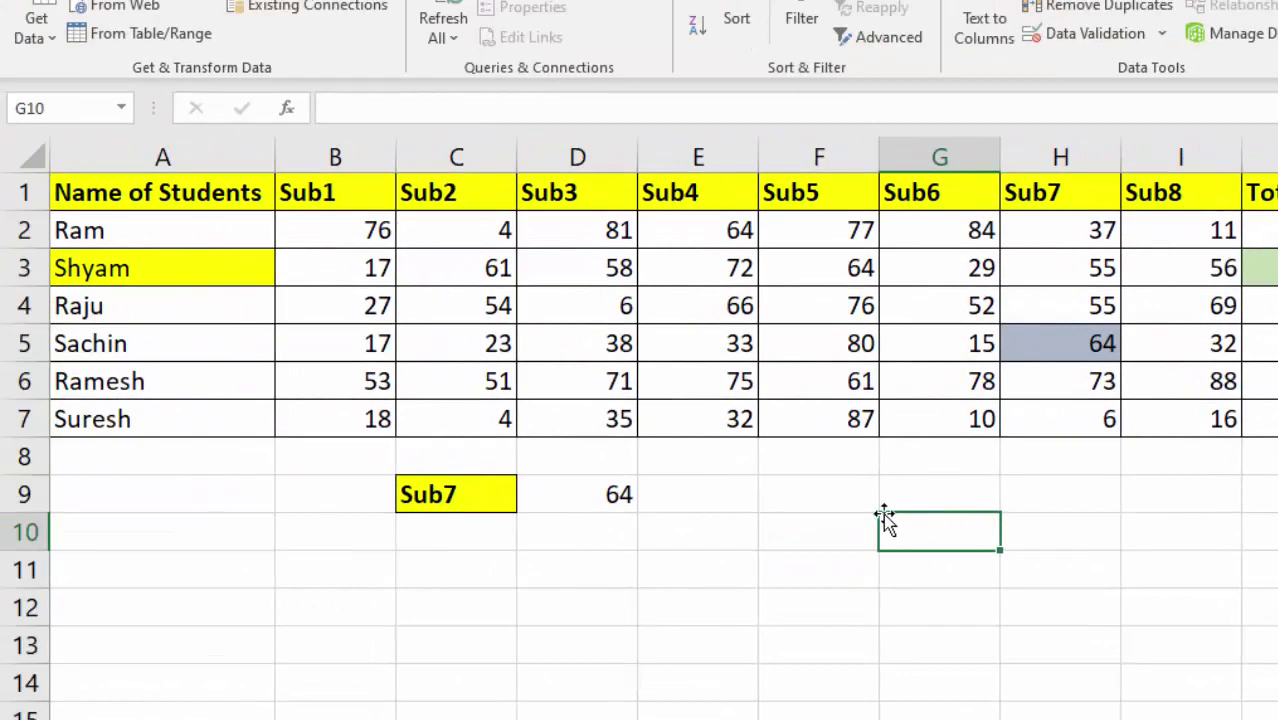
# Fill F10 black and change its font colour for contrast
pyautogui.click(856, 518)
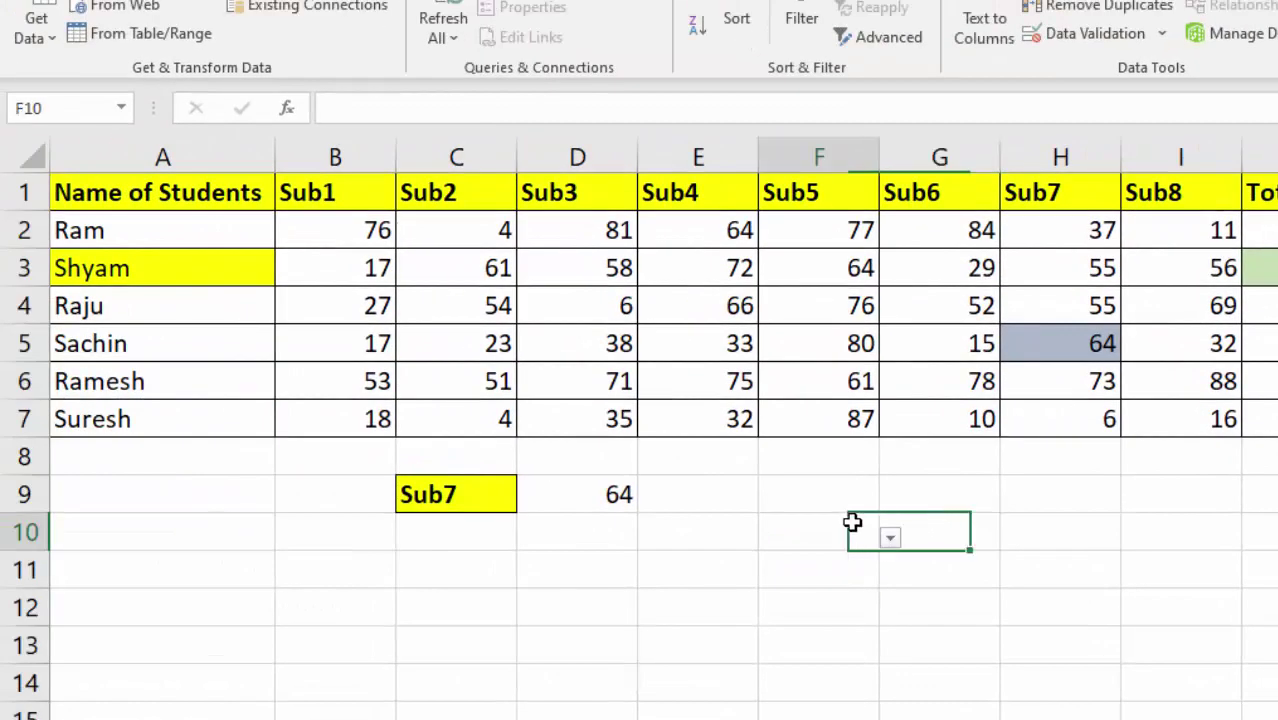
pyautogui.click(945, 533)
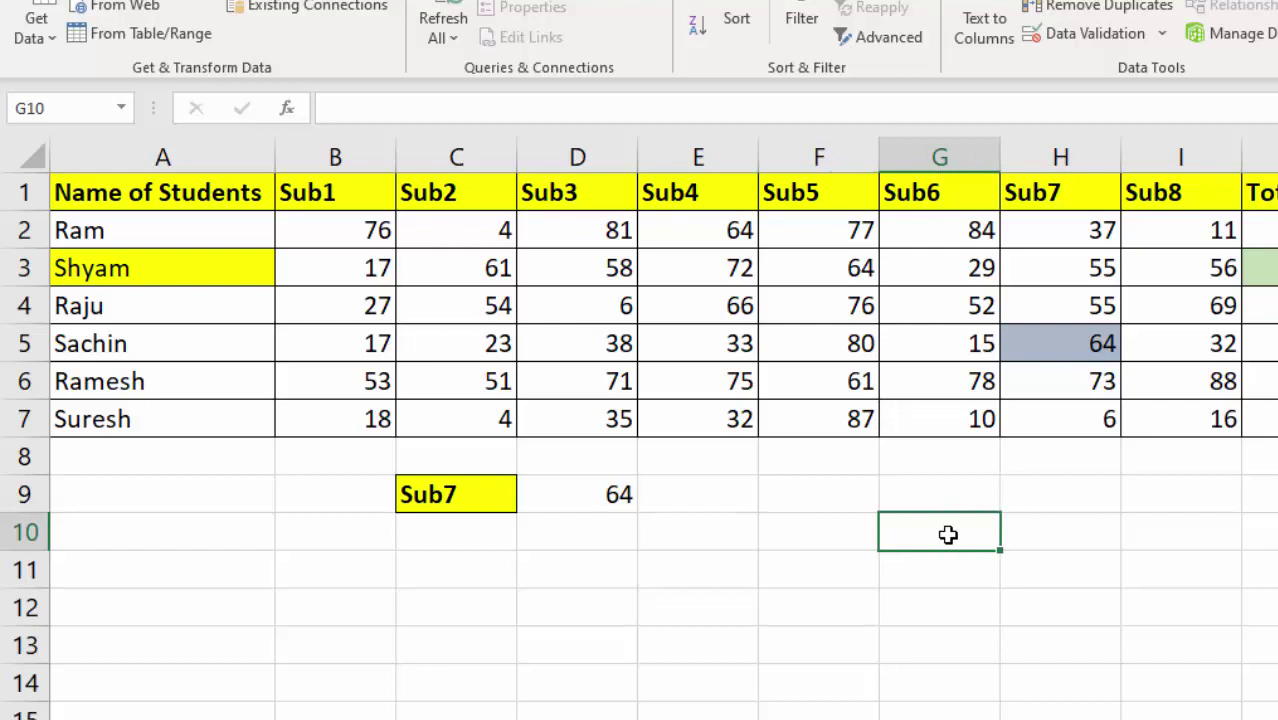
pyautogui.click(806, 531)
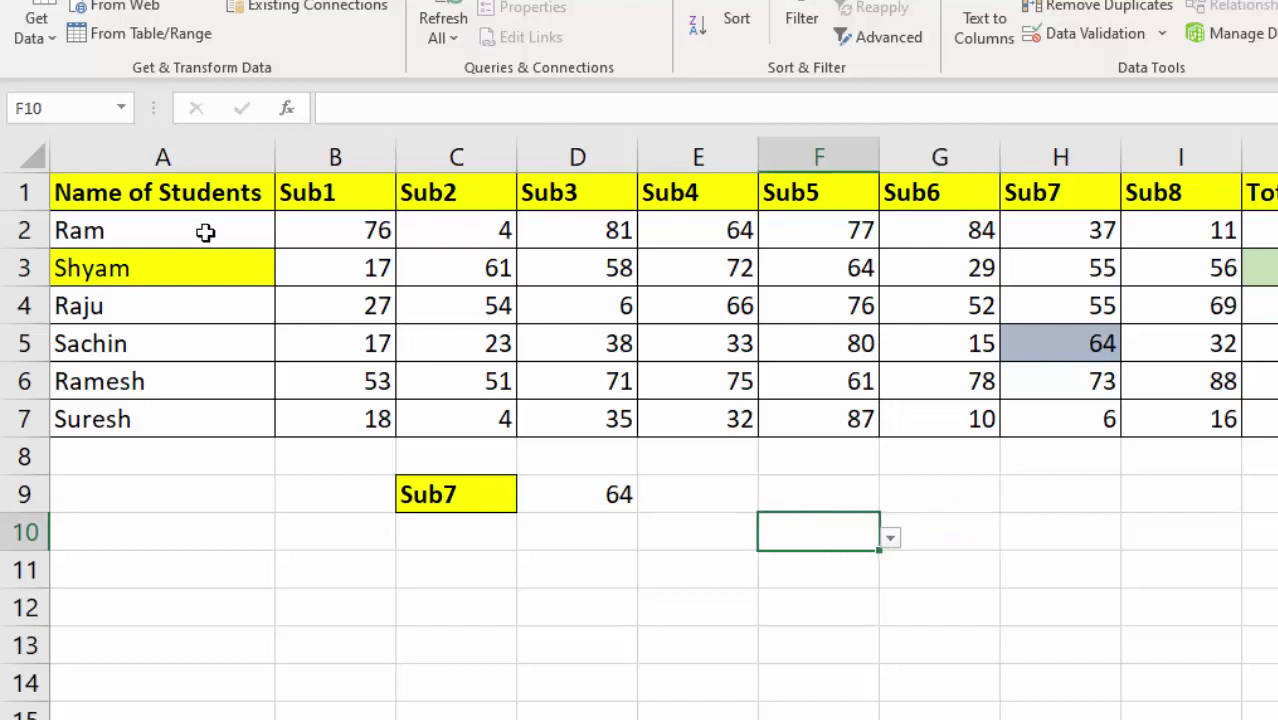
pyautogui.click(437, 2)
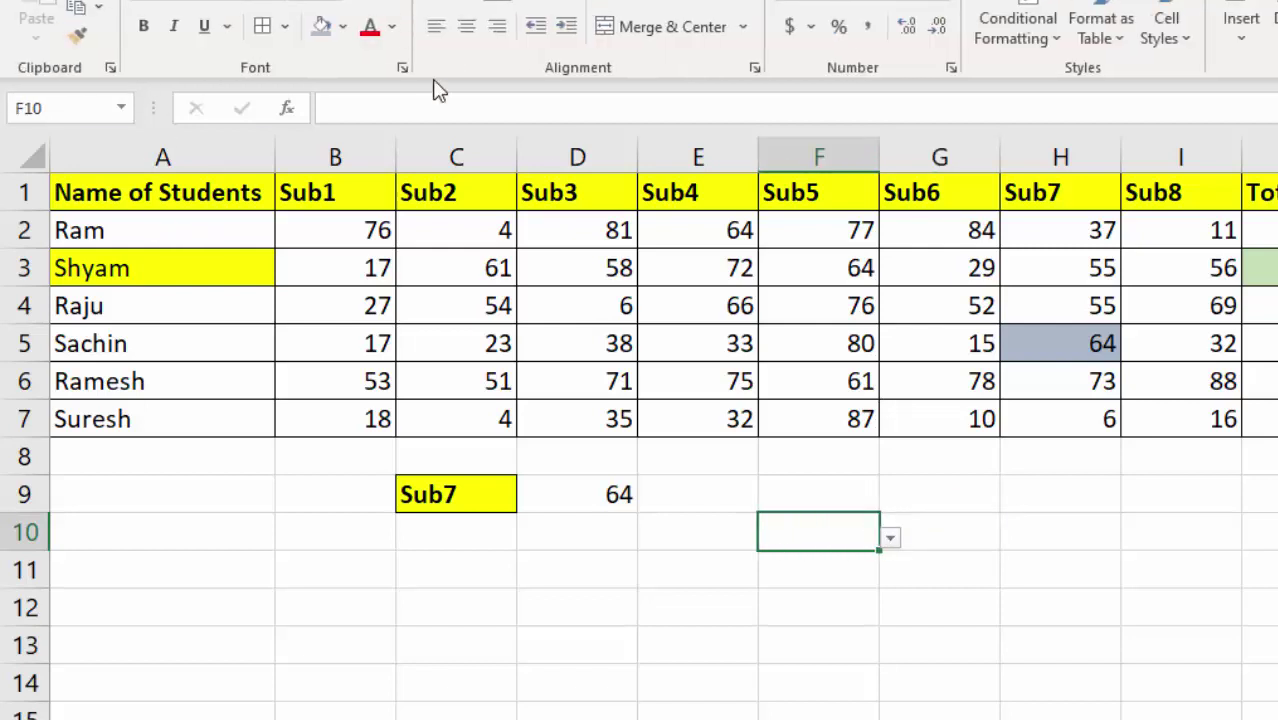
pyautogui.click(342, 26)
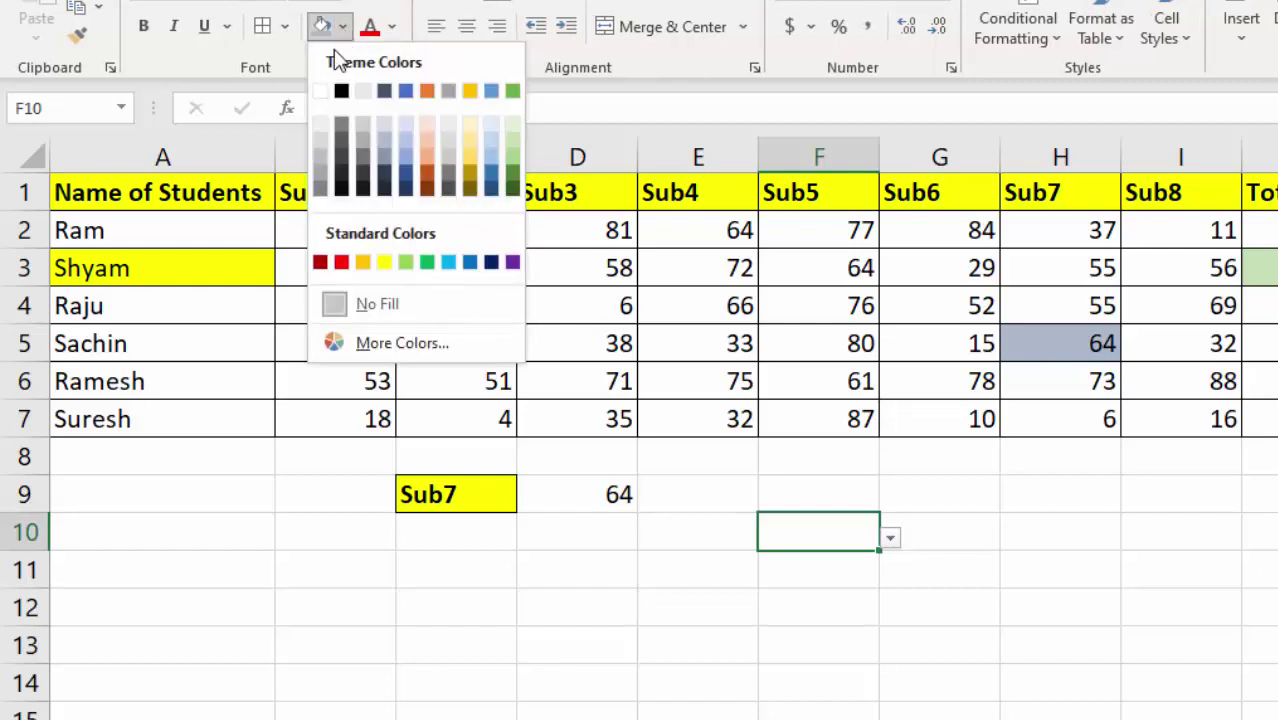
pyautogui.click(341, 91)
pyautogui.click(391, 26)
pyautogui.click(366, 127)
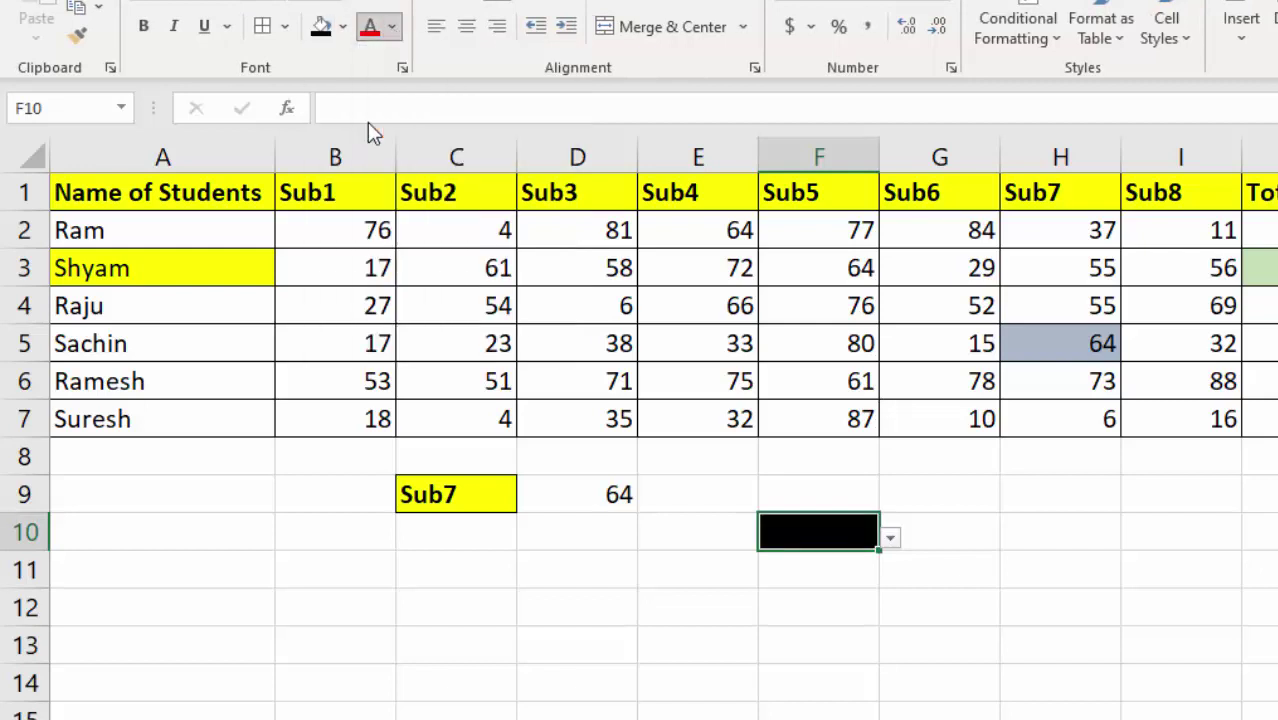
pyautogui.click(946, 531)
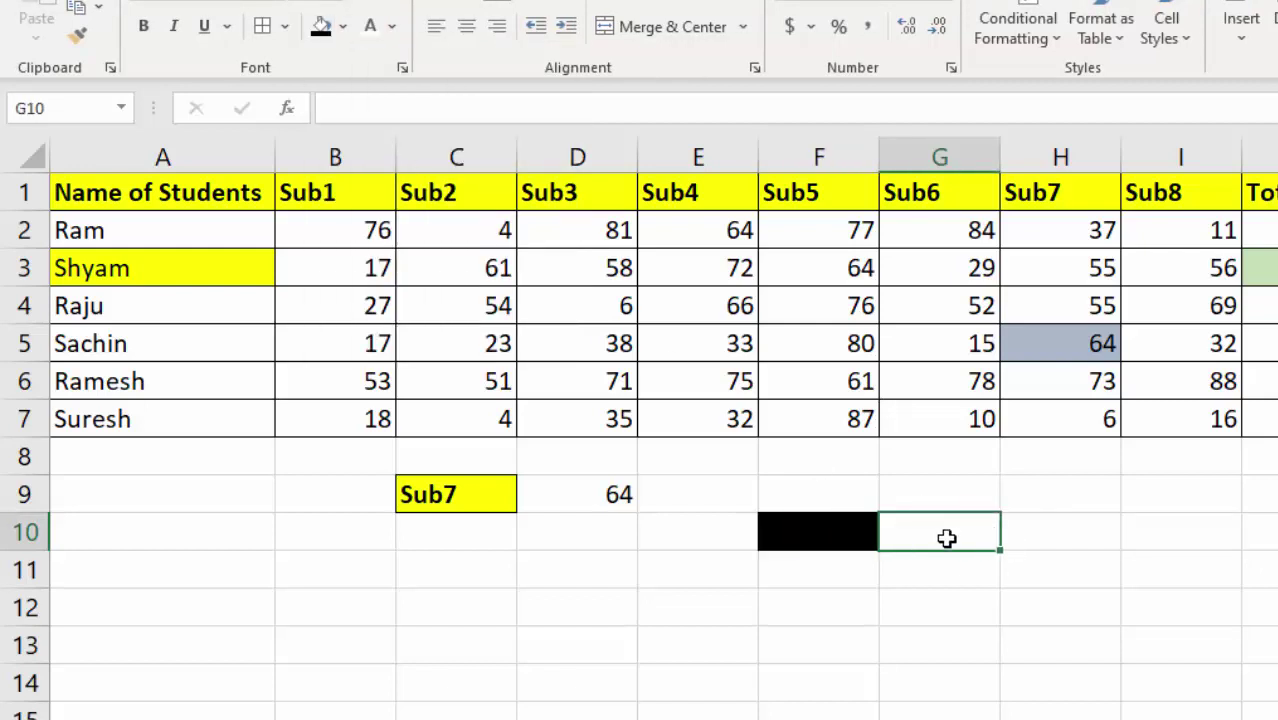
# Enter =HLOOKUP(F10,A1:J7,4,0) in G10, which shows #N/A for now
pyautogui.write('=h')
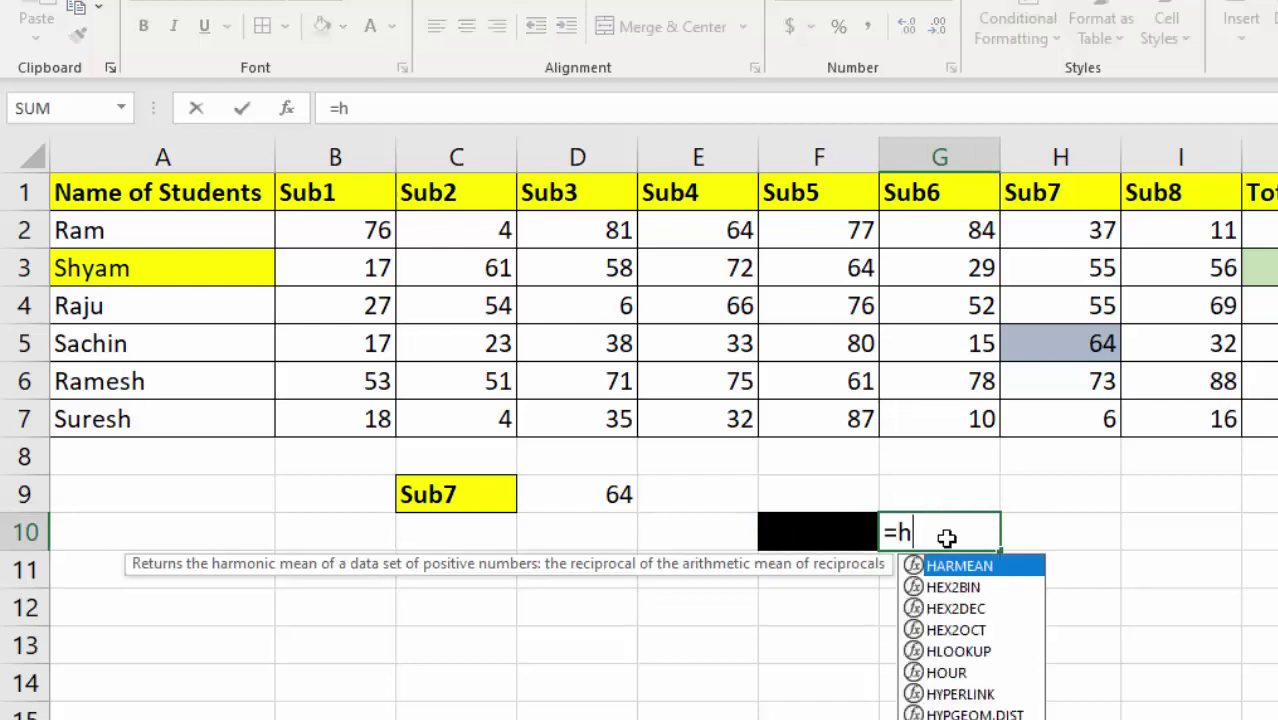
pyautogui.write('loo')
pyautogui.press('Tab')
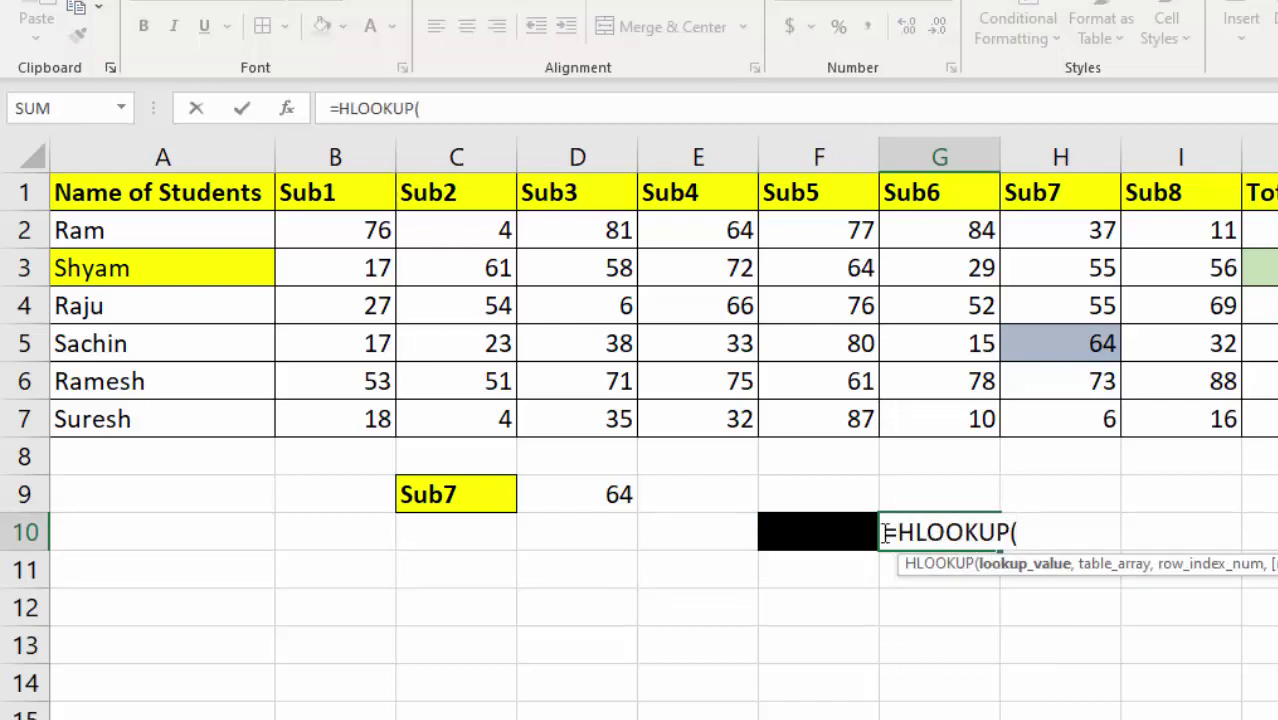
pyautogui.click(849, 532)
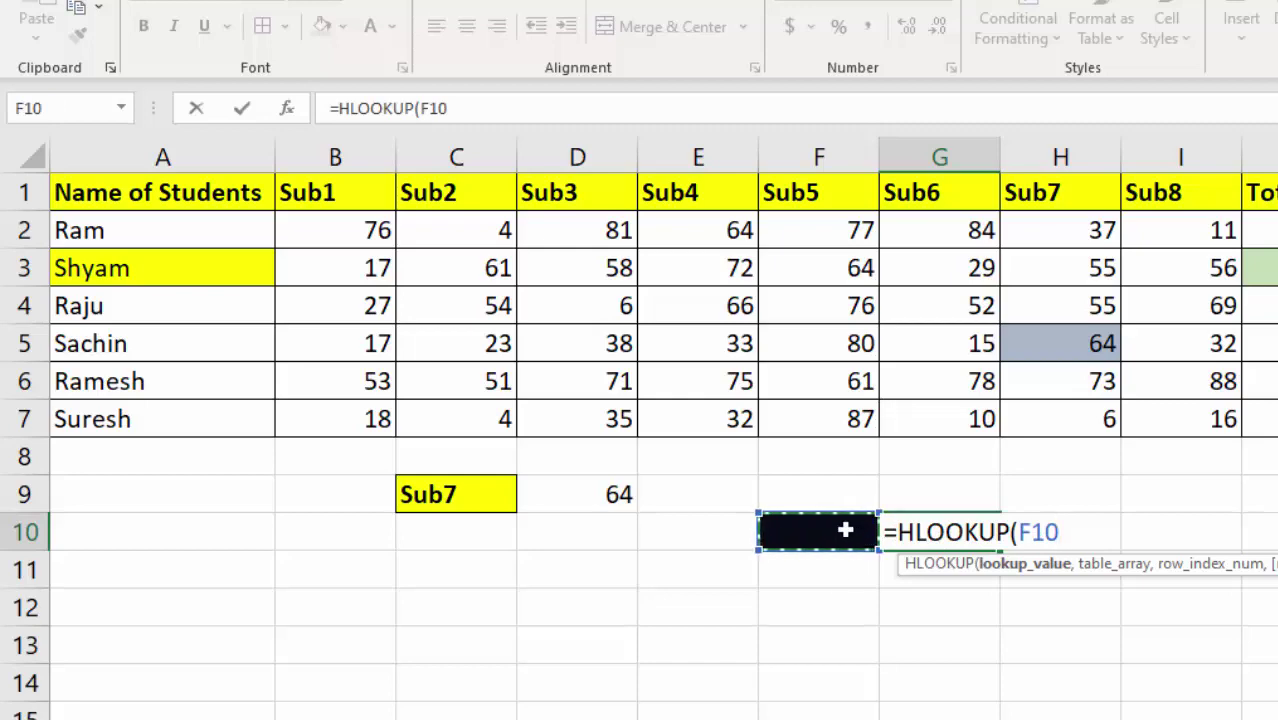
pyautogui.write(',')
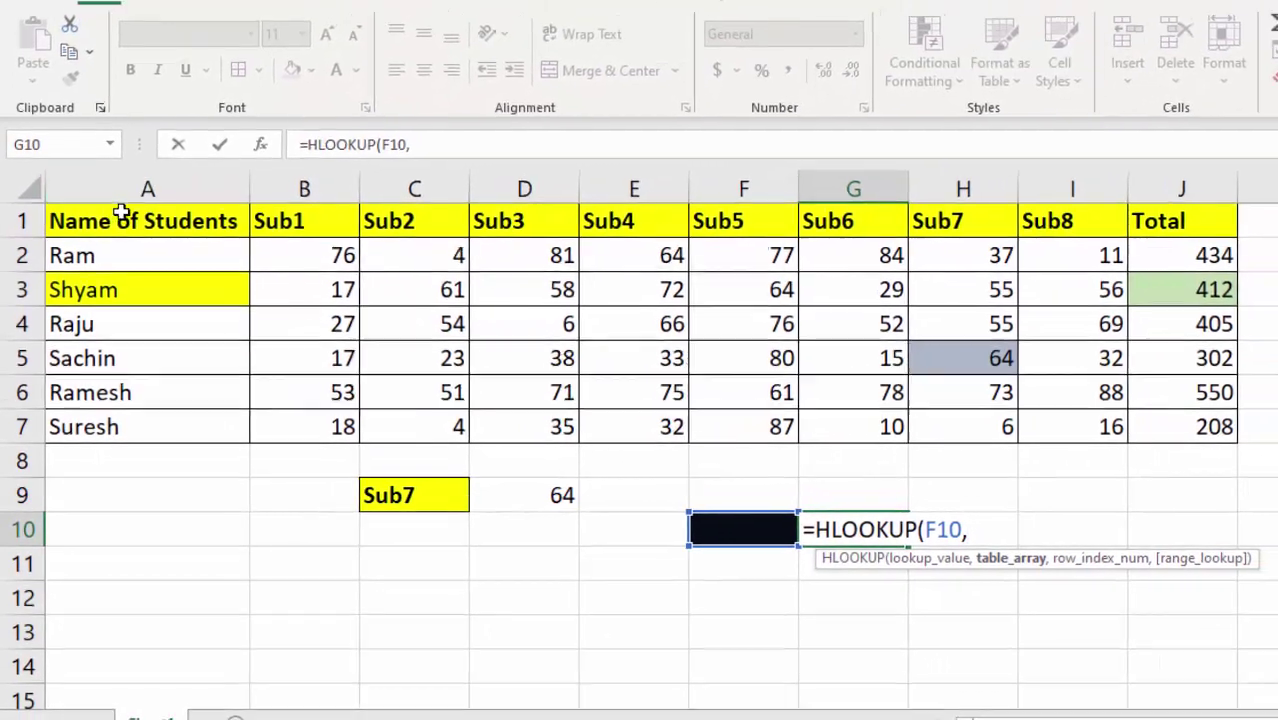
pyautogui.moveTo(120, 212); pyautogui.dragTo(1142, 428)
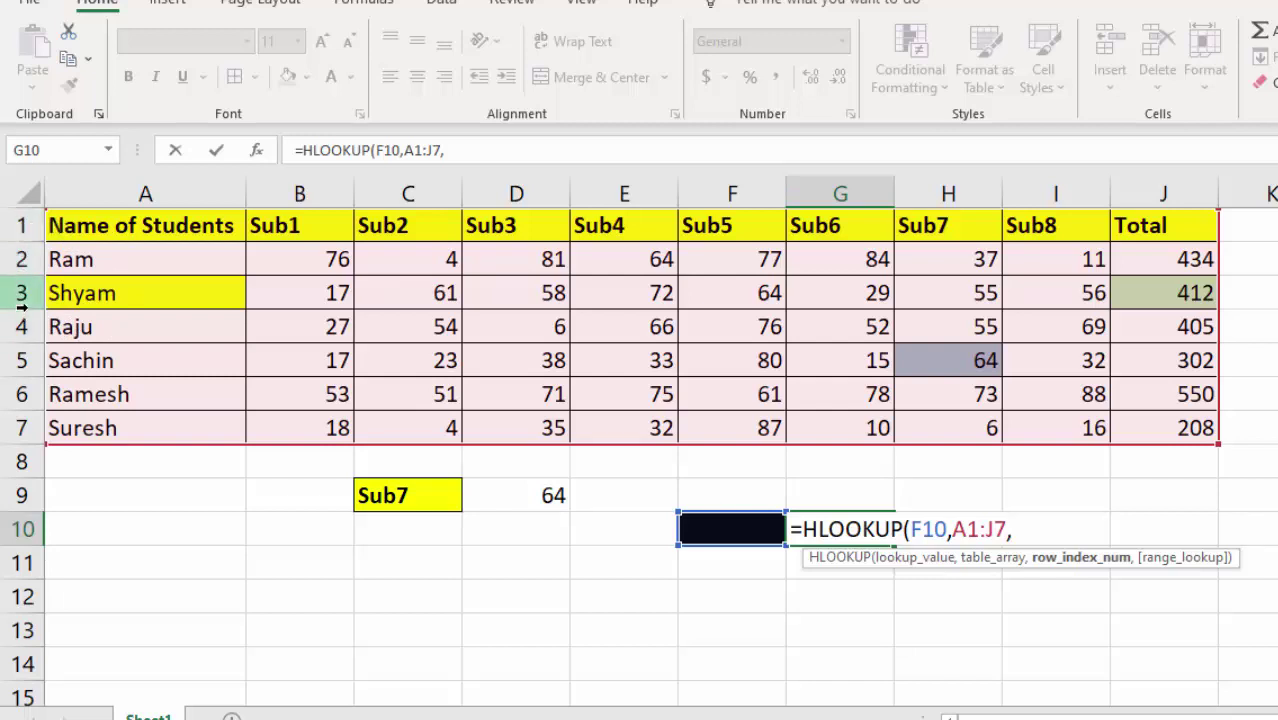
pyautogui.write('4,0')
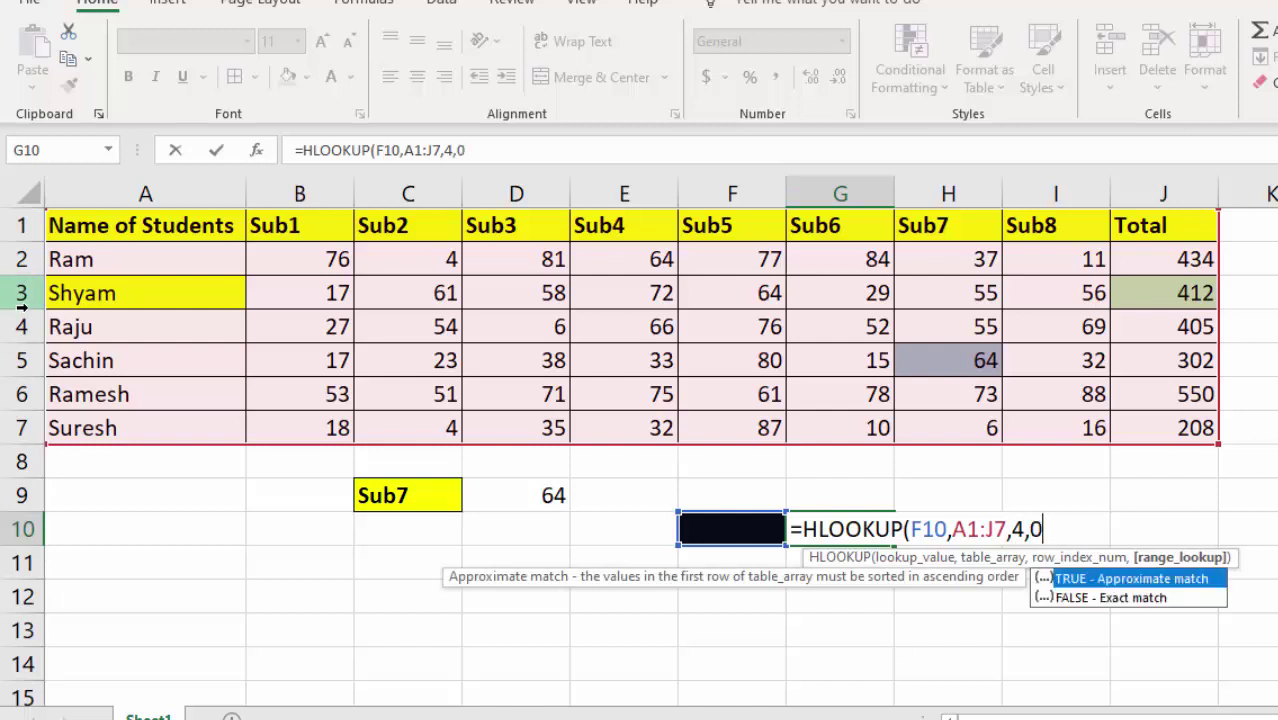
pyautogui.write(')')
pyautogui.press('Return')
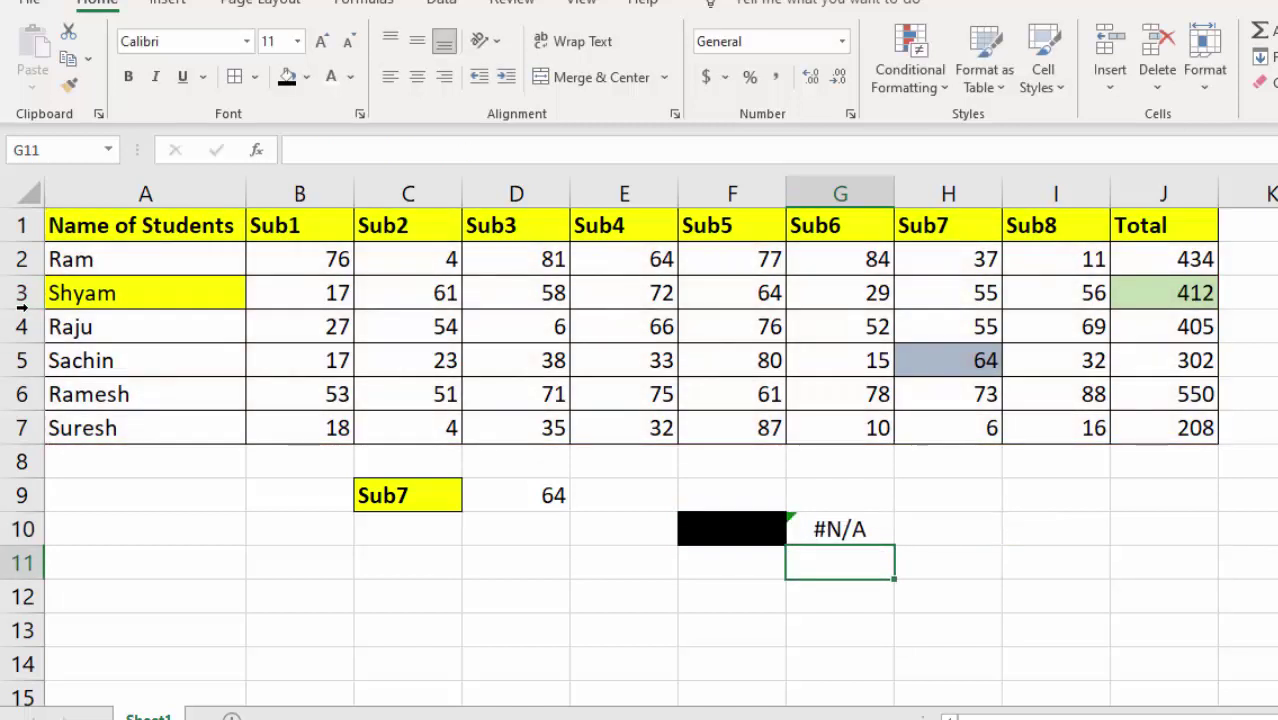
pyautogui.click(733, 532)
# Choose Sub2 in F10's dropdown so G10 returns 54
pyautogui.click(797, 536)
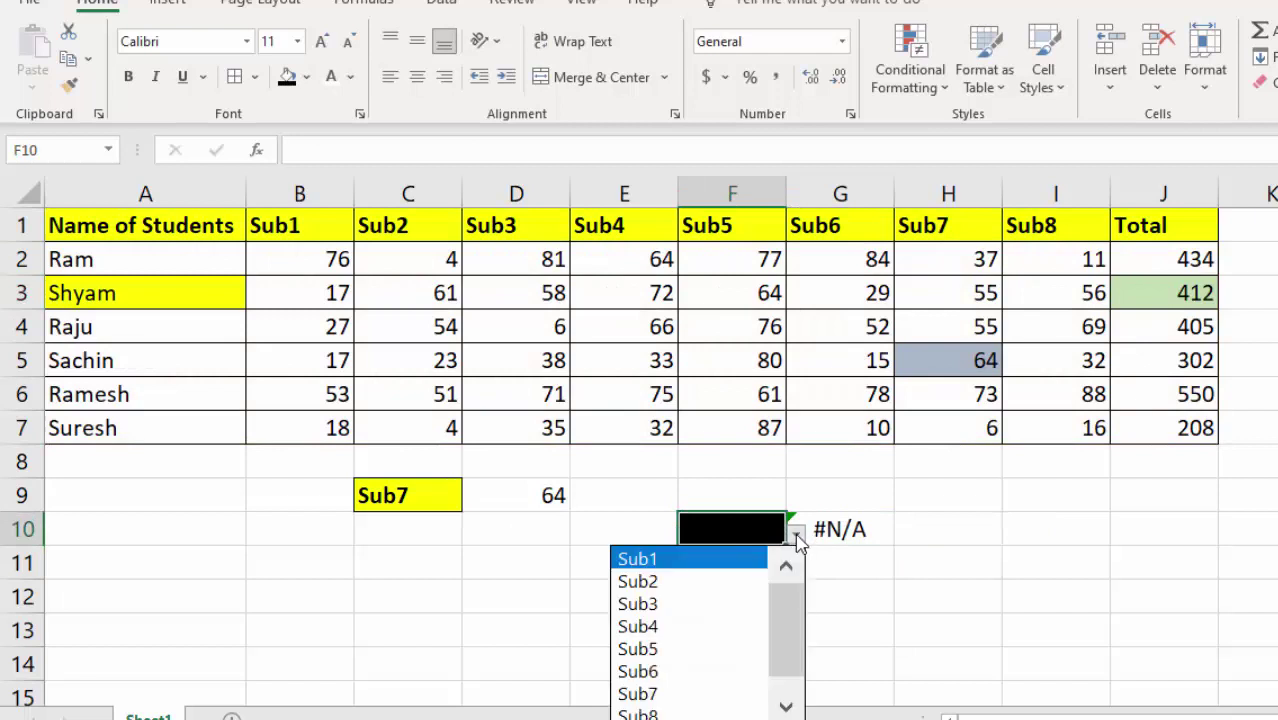
pyautogui.click(711, 592)
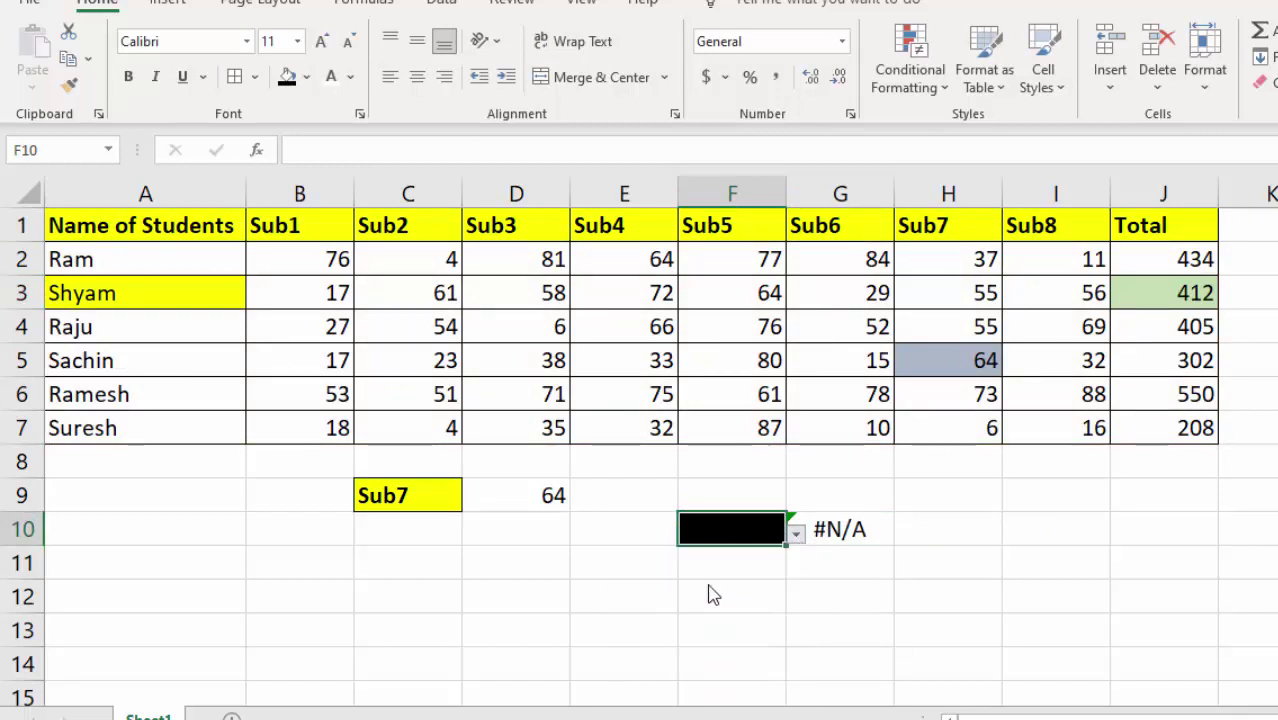
pyautogui.click(827, 529)
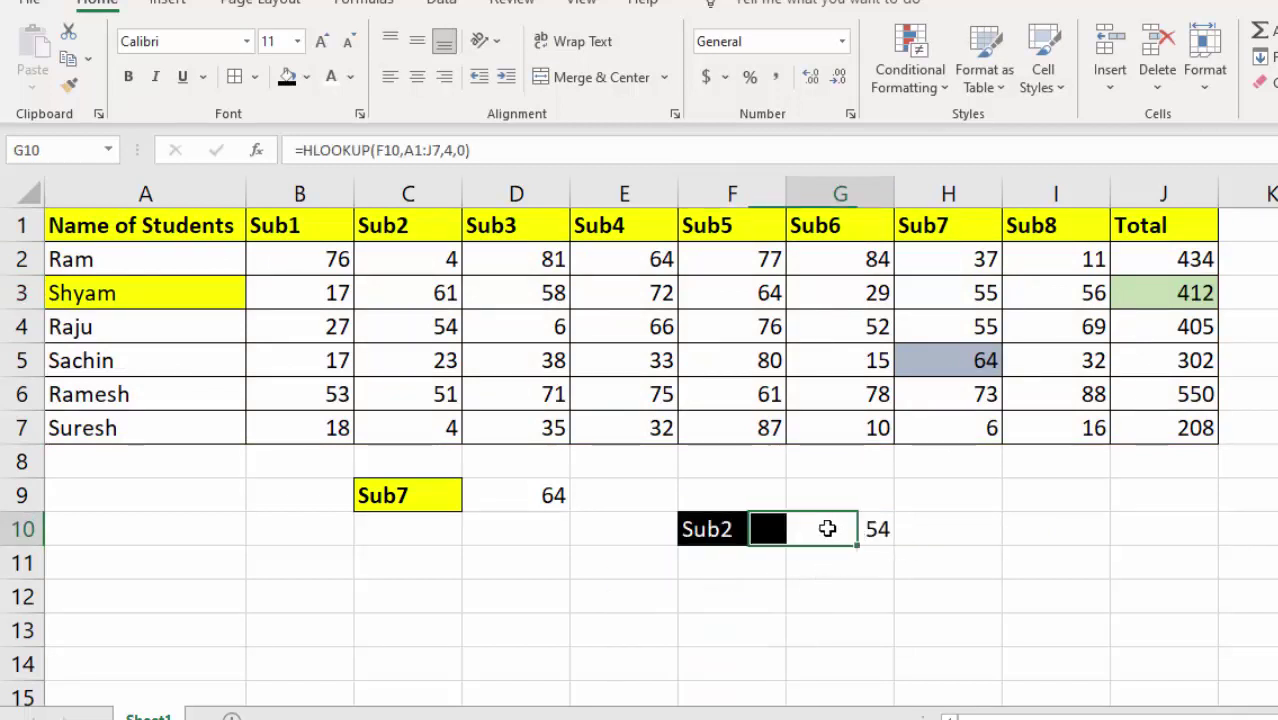
# Shade Raju's cells A4:C4 orange
pyautogui.click(148, 340)
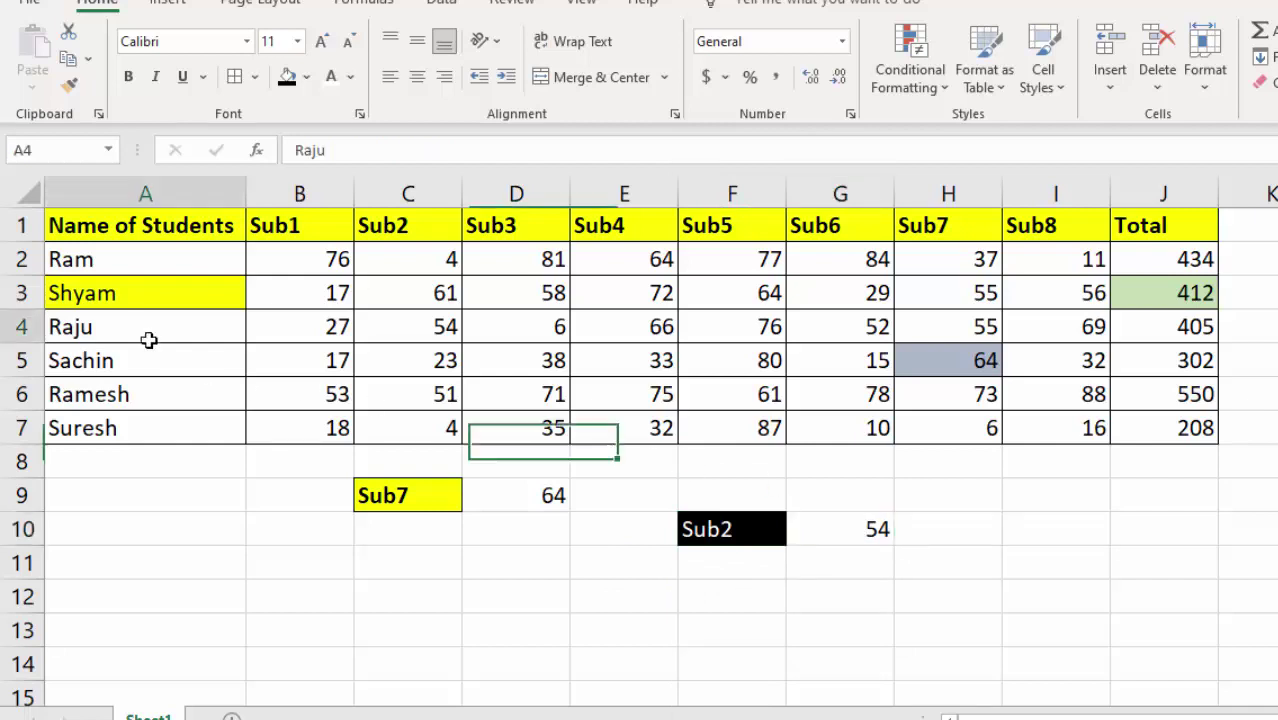
pyautogui.click(418, 332)
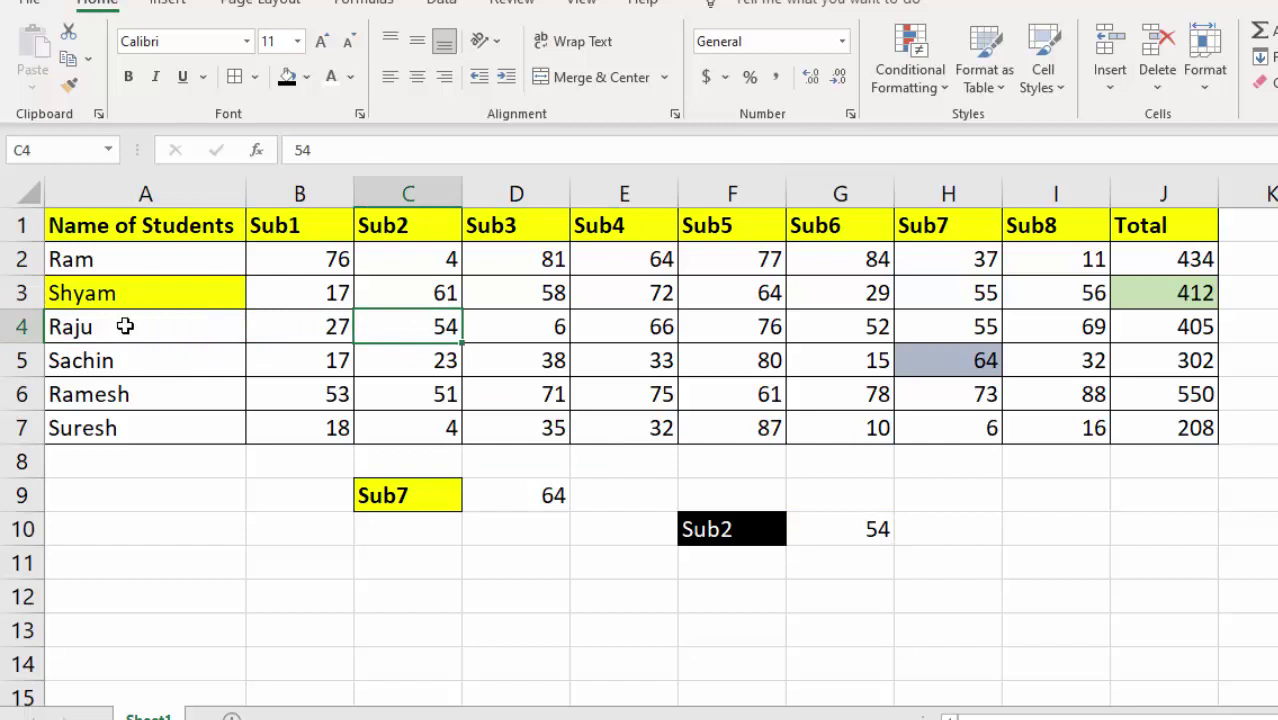
pyautogui.moveTo(165, 328); pyautogui.dragTo(424, 333)
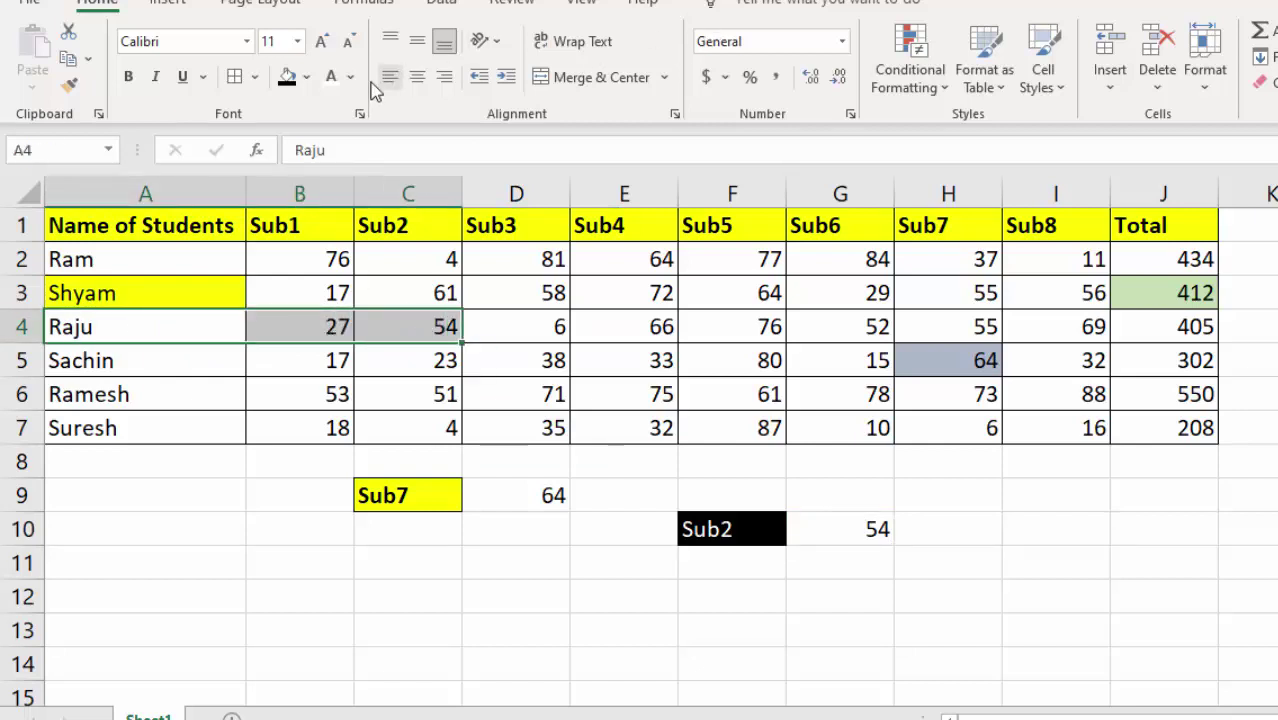
pyautogui.click(306, 77)
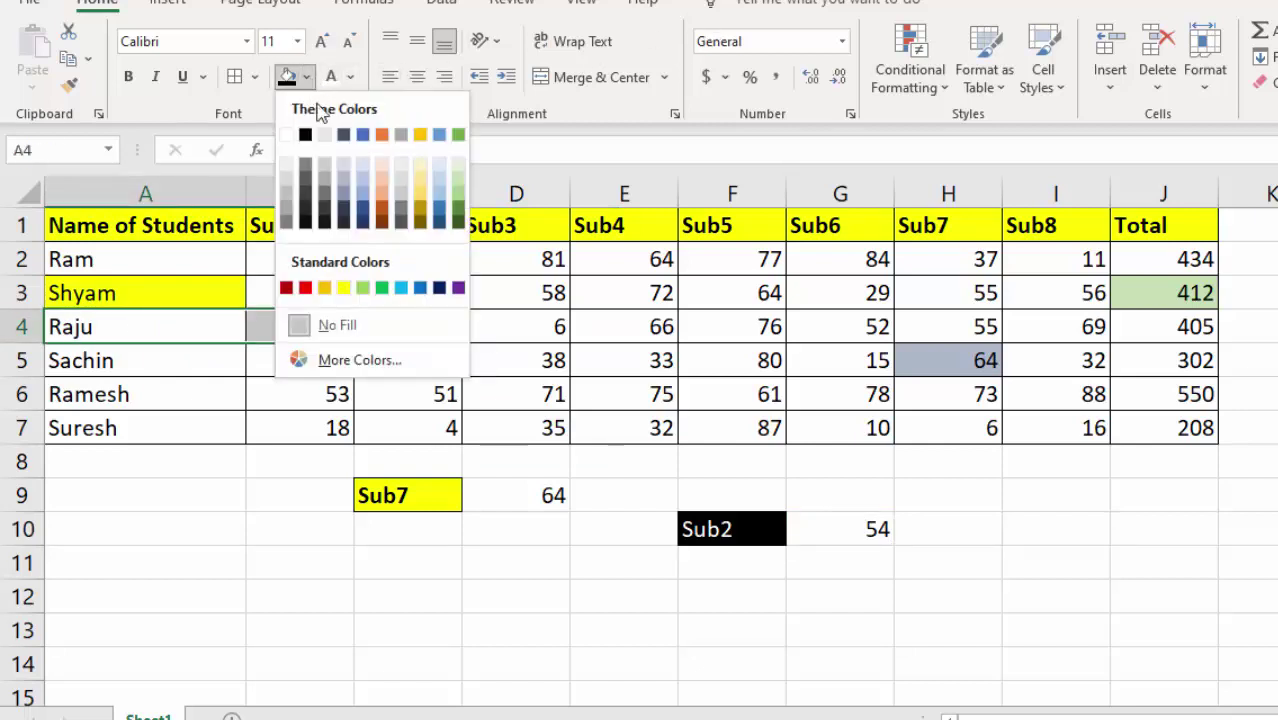
pyautogui.click(385, 199)
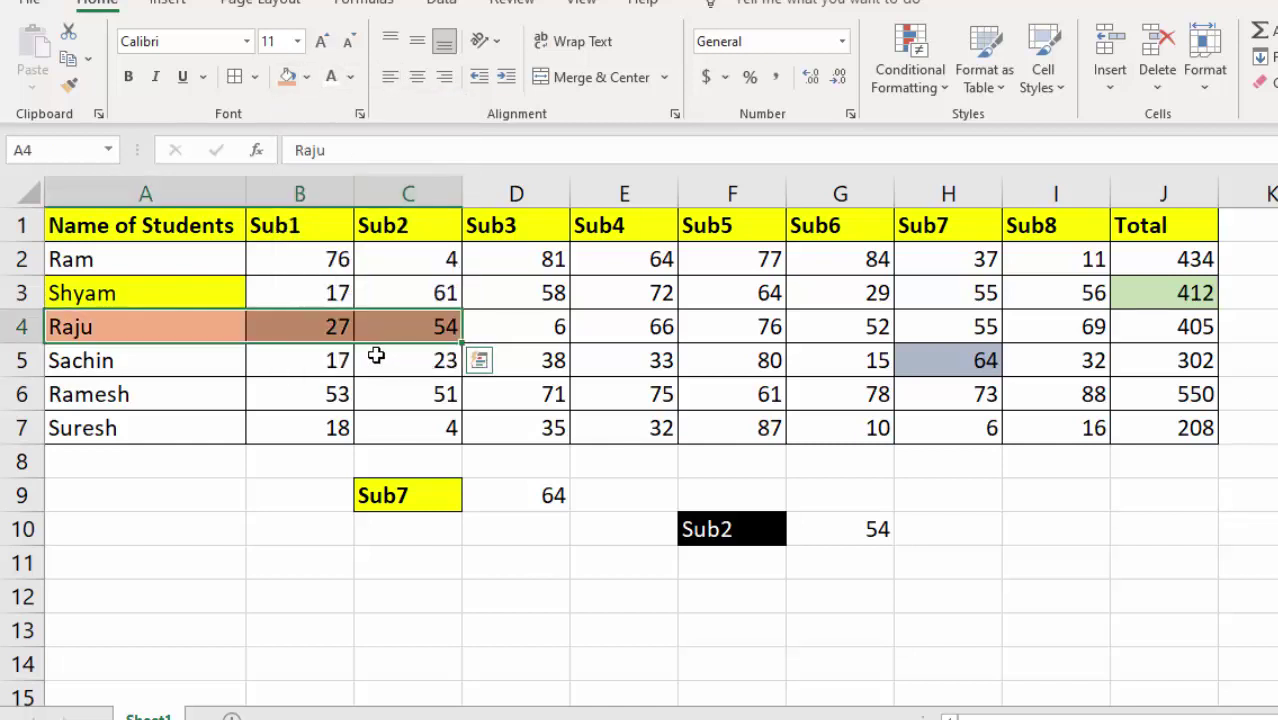
pyautogui.click(466, 699)
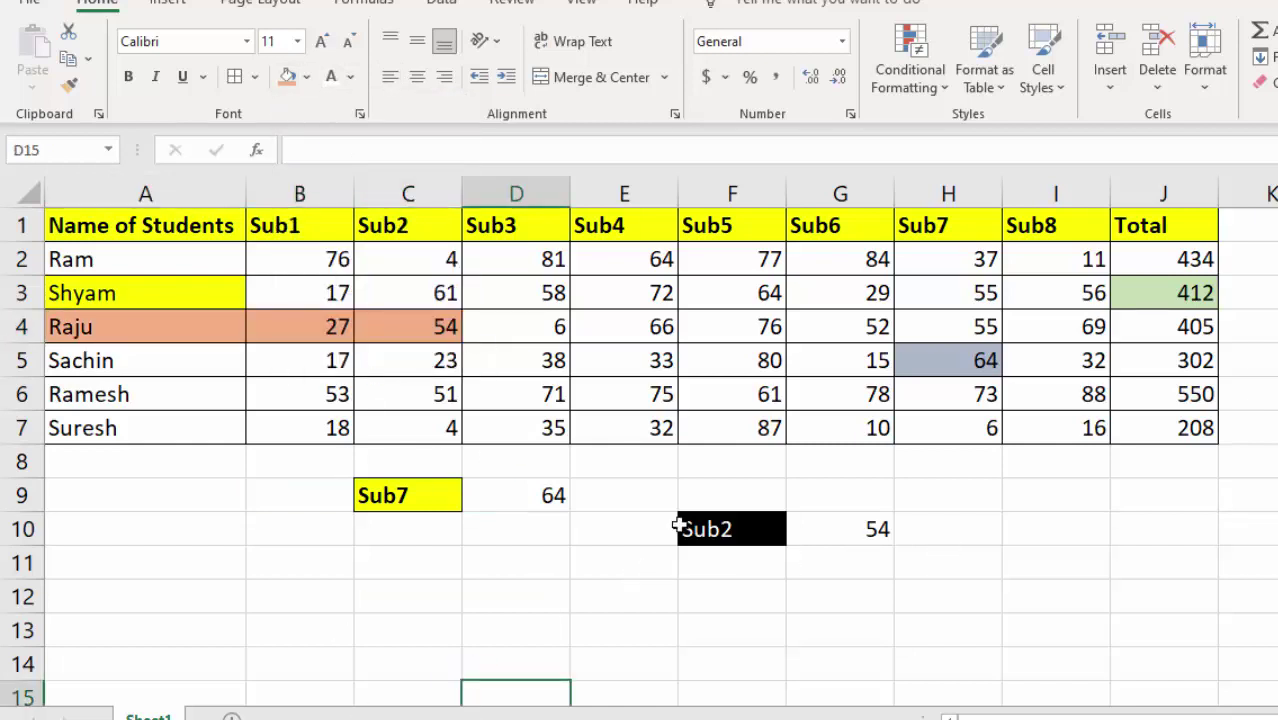
# Fill the G10 lookup result with the same orange
pyautogui.click(815, 529)
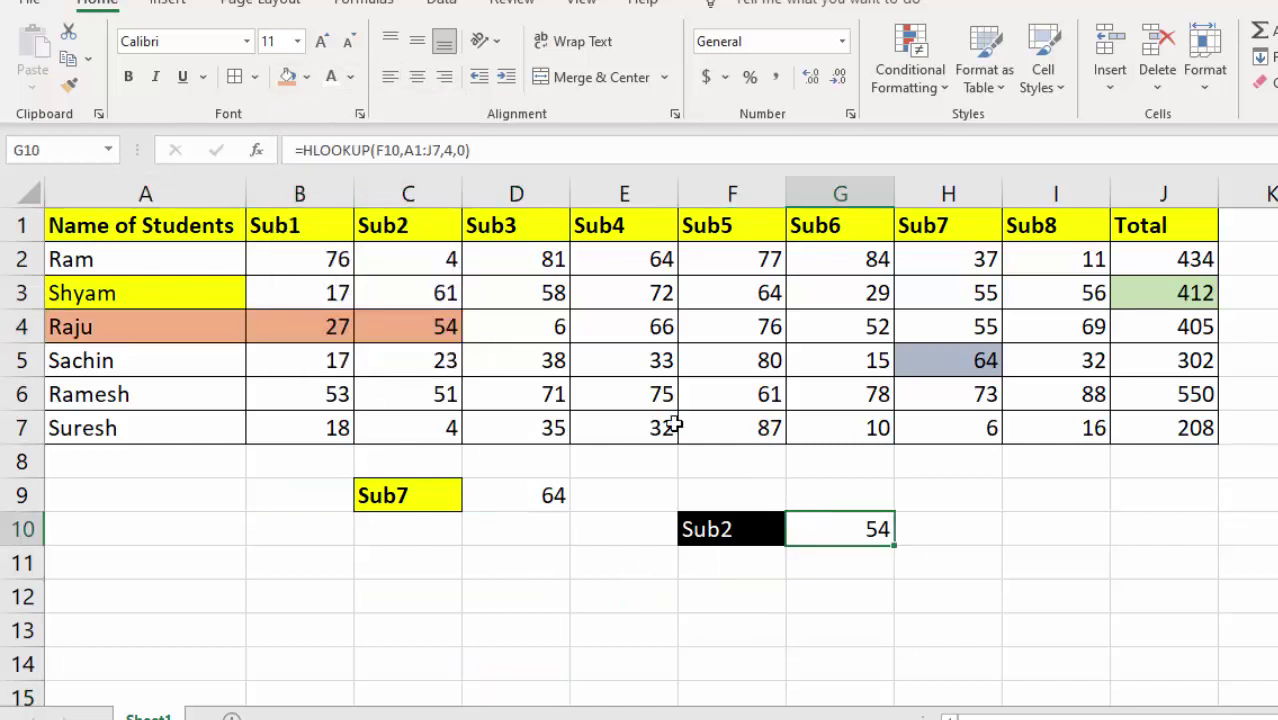
pyautogui.click(287, 76)
pyautogui.click(700, 662)
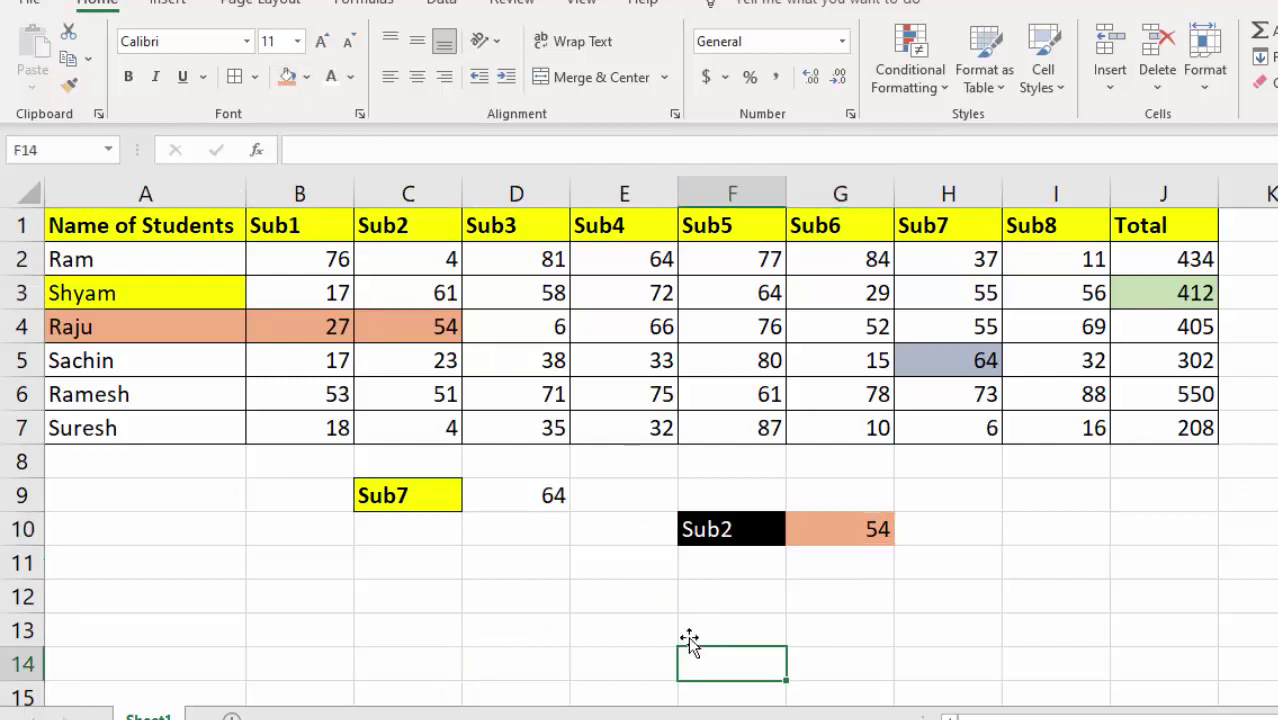
# Switch F10 to Sub5 and fill Raju's matching 76 in F4 gold
pyautogui.click(727, 530)
pyautogui.click(796, 536)
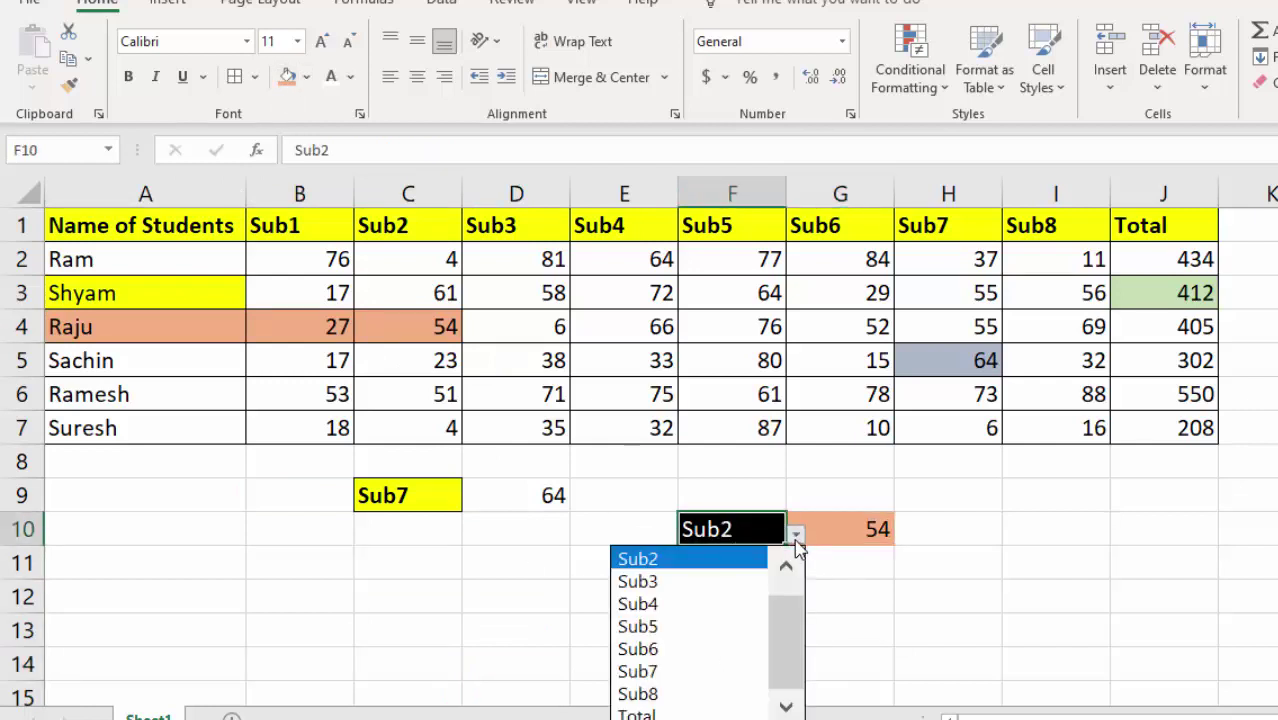
pyautogui.click(655, 627)
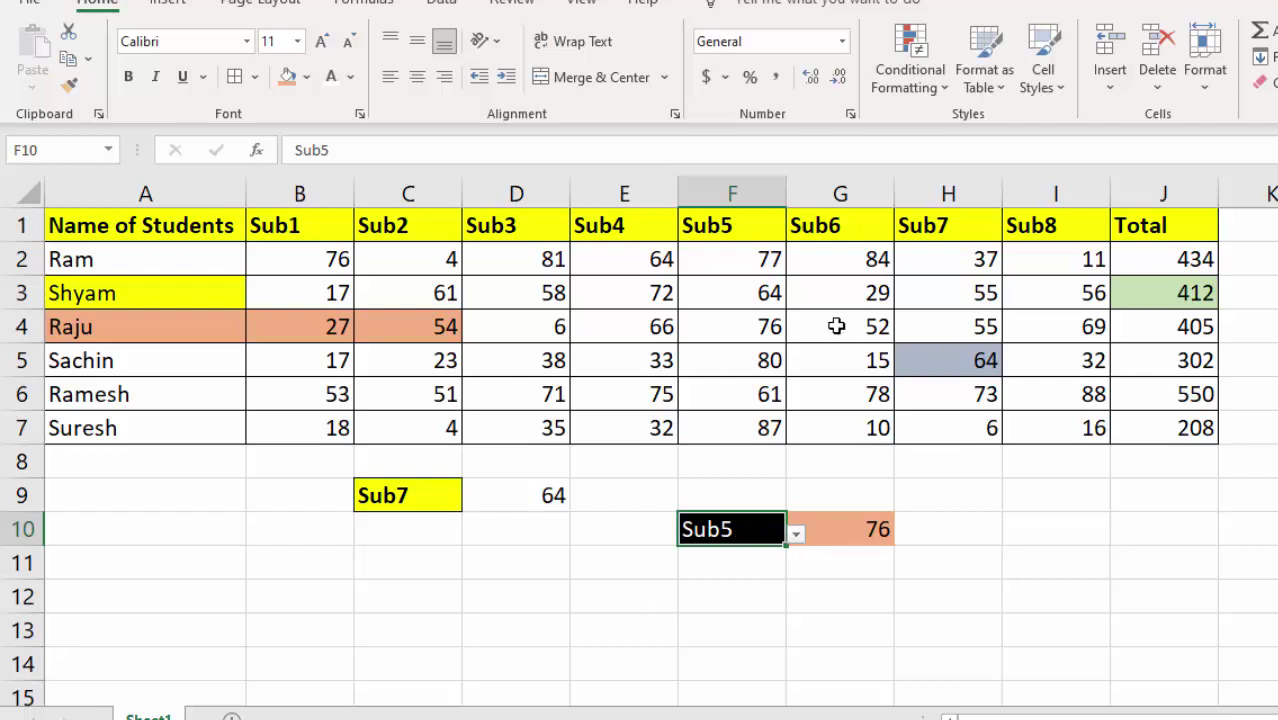
pyautogui.click(748, 329)
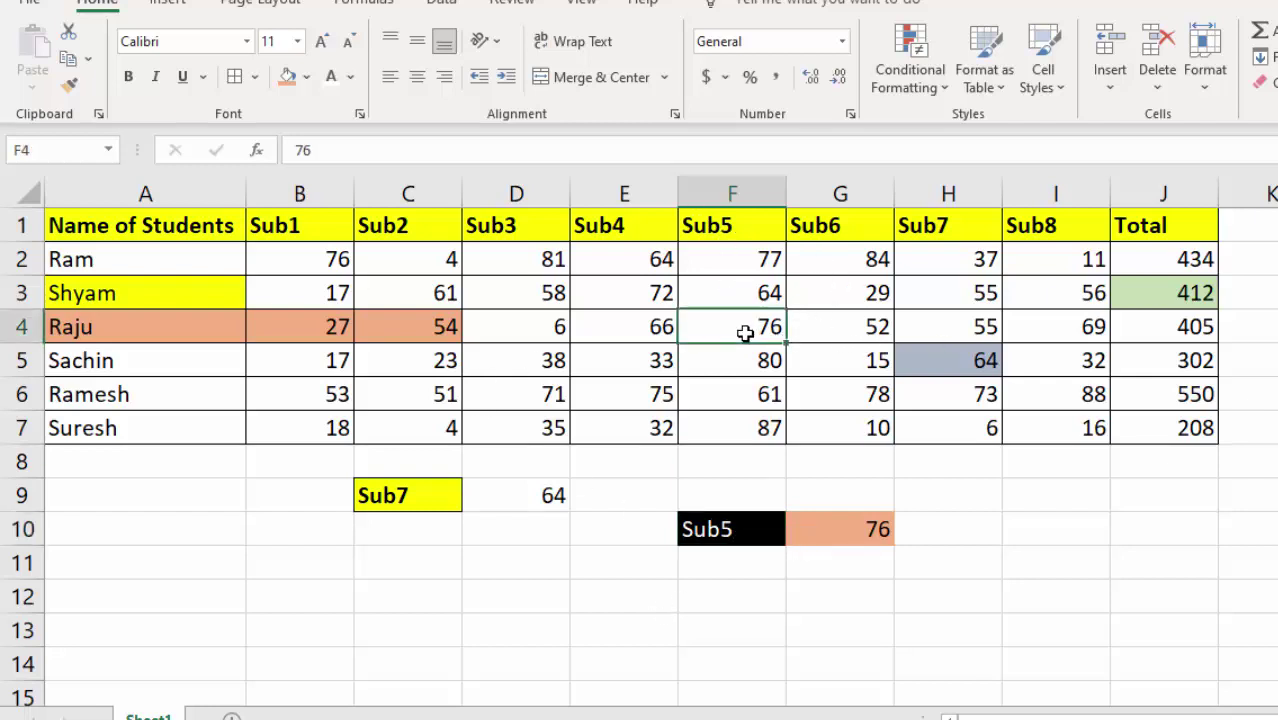
pyautogui.click(306, 77)
pyautogui.click(424, 200)
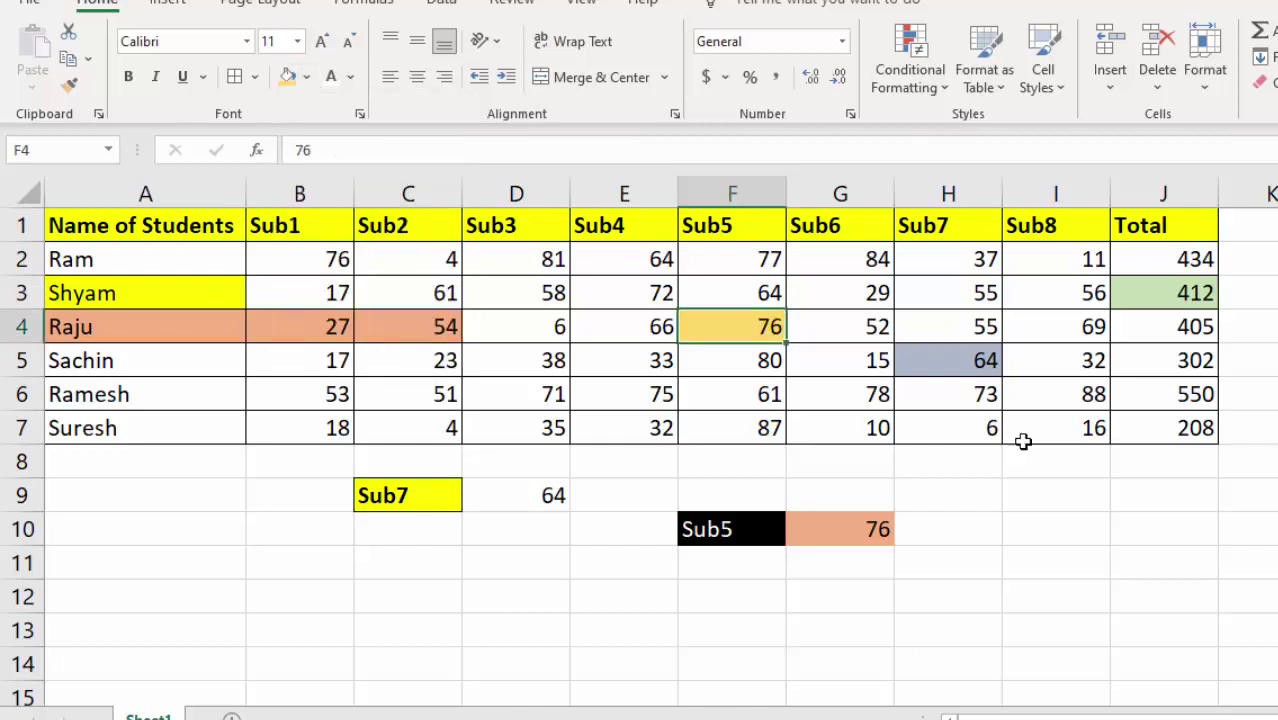
# Switch F10 to Total and fill Raju's 405 in J4 gold
pyautogui.click(757, 527)
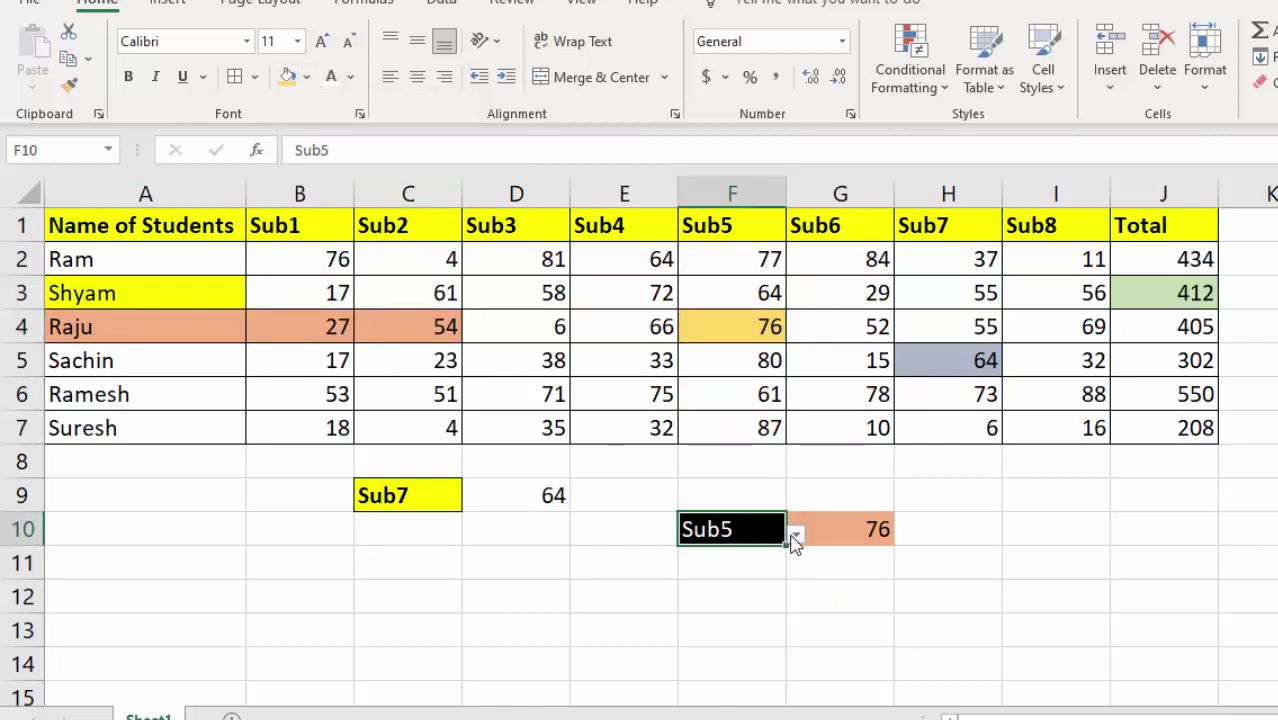
pyautogui.click(795, 535)
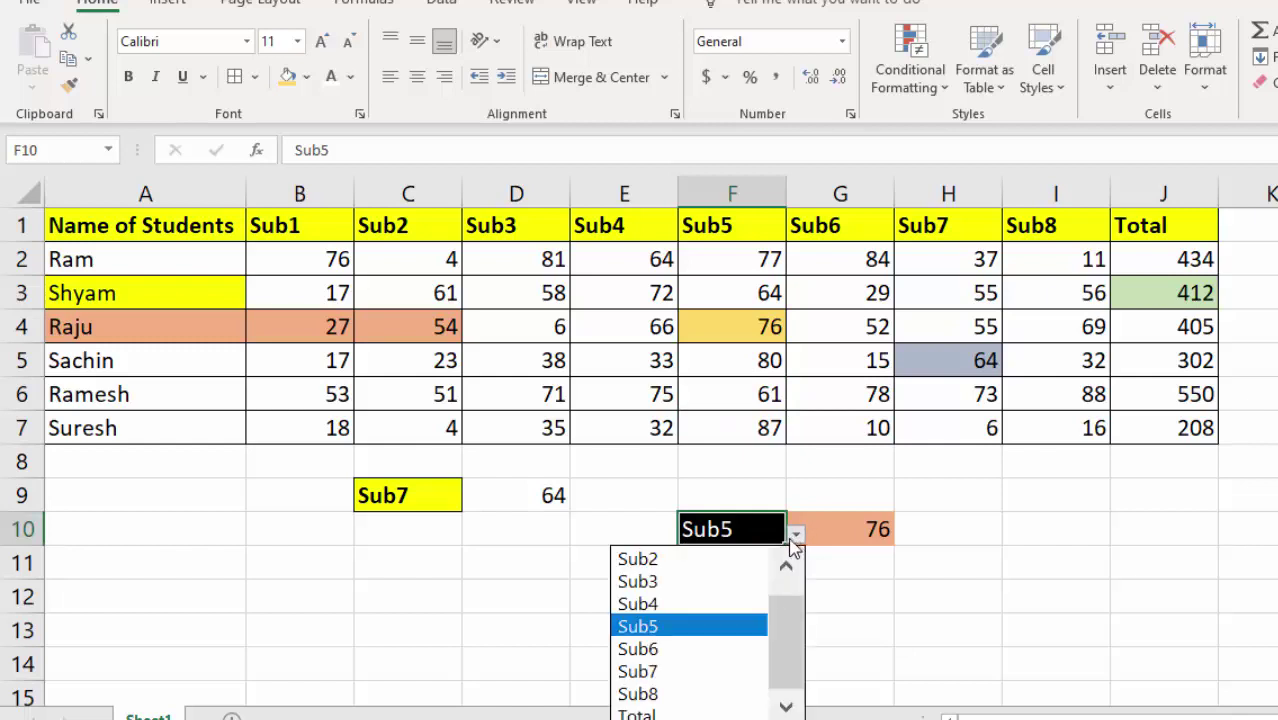
pyautogui.click(695, 714)
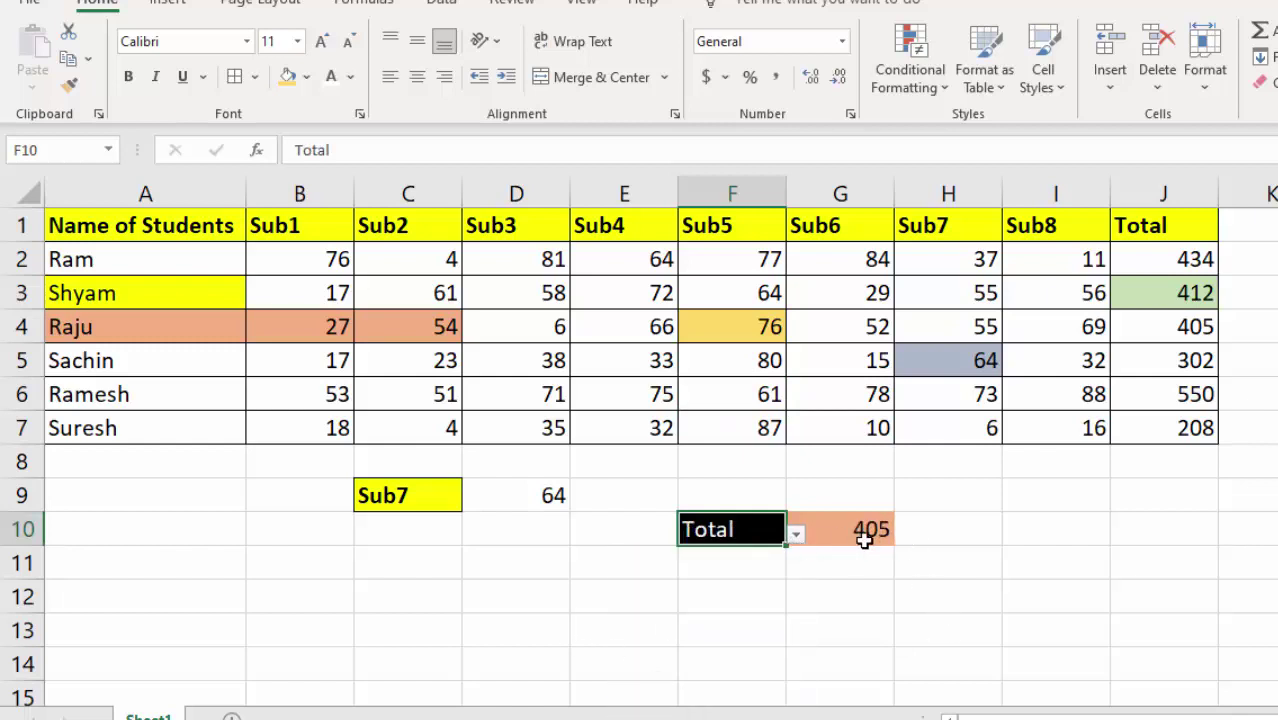
pyautogui.click(1181, 337)
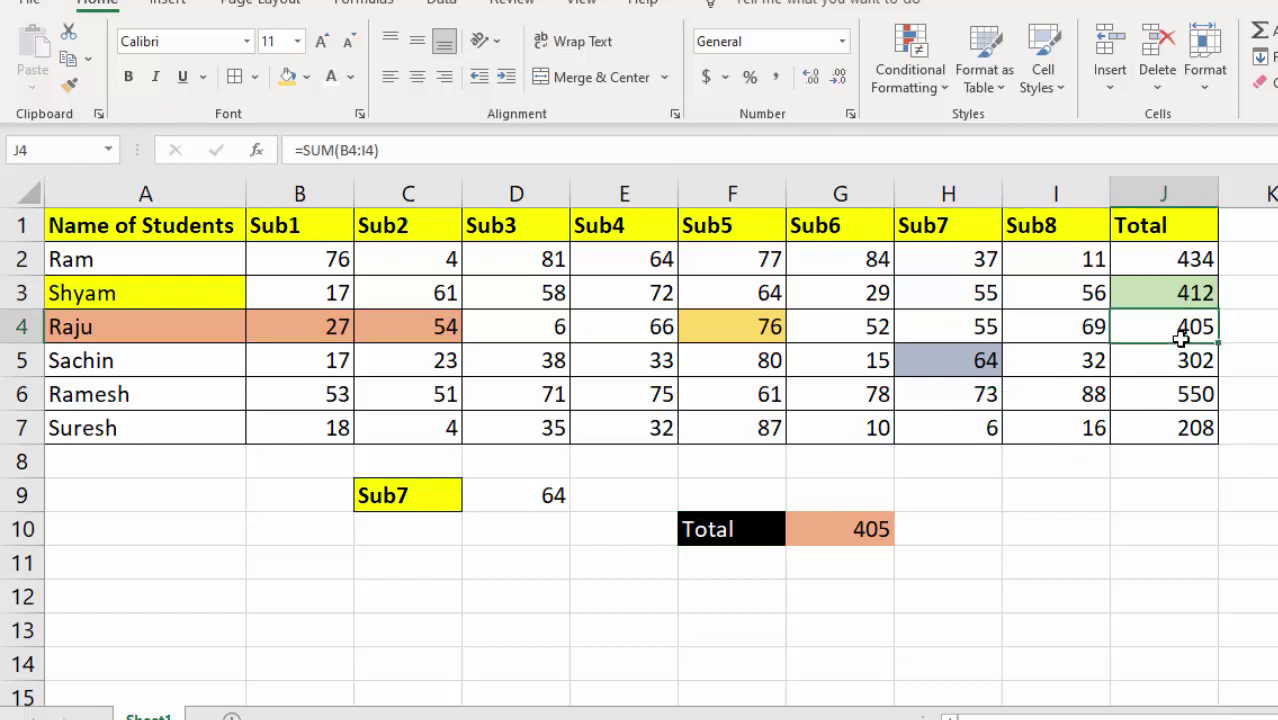
pyautogui.click(287, 76)
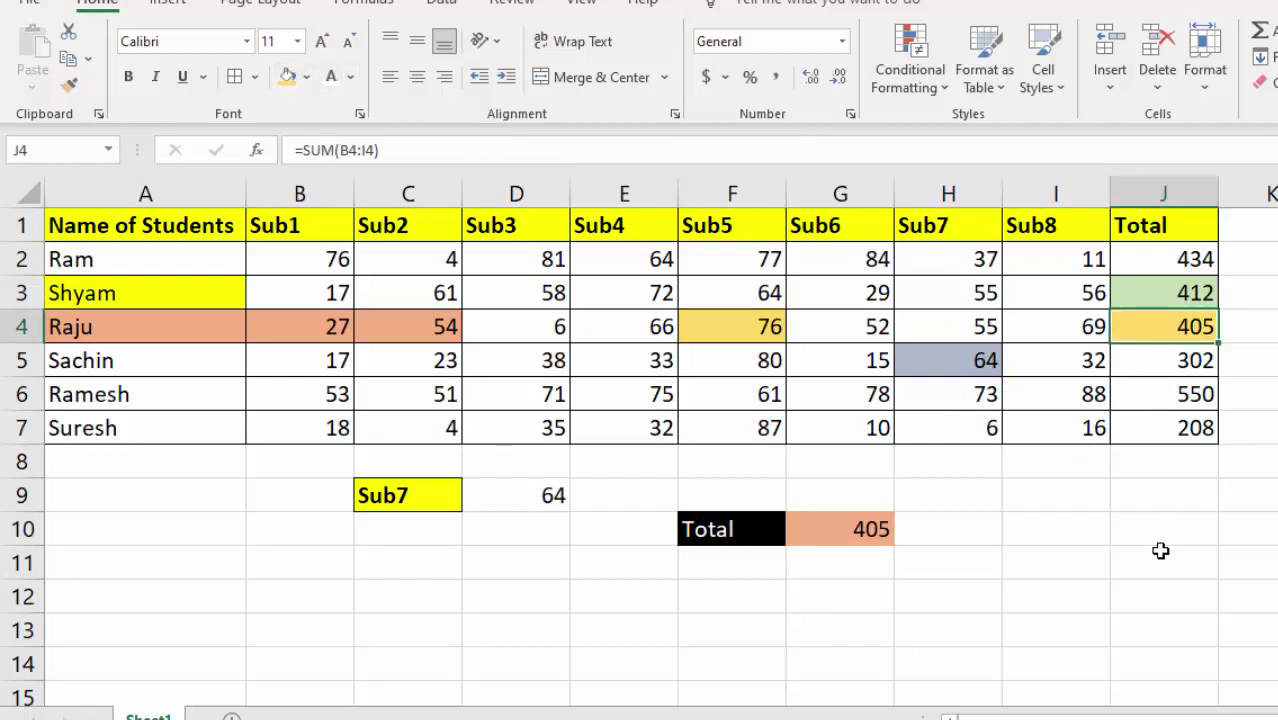